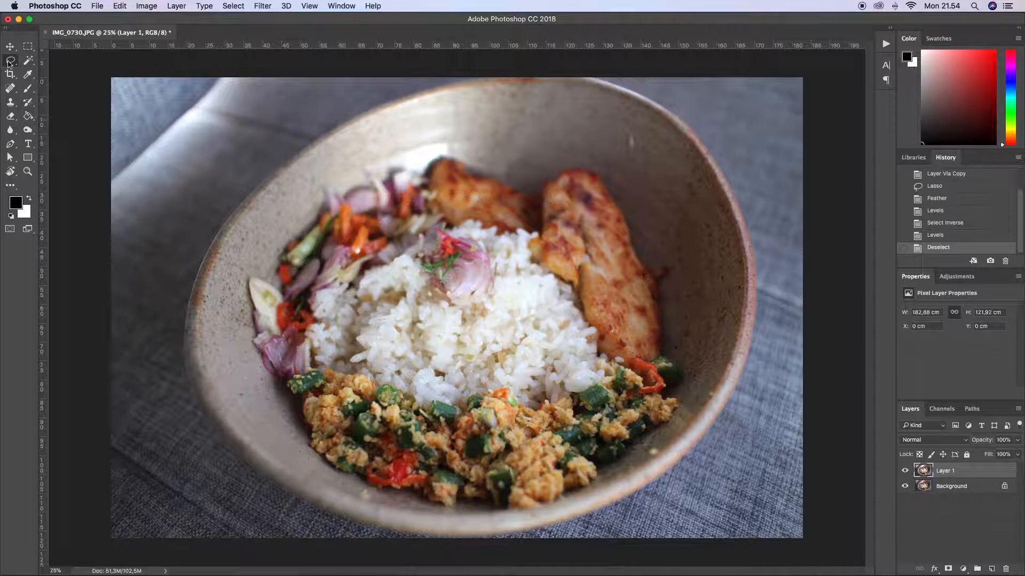
{"action": "mouse_move", "coordinate": [411, 53]}
{"action": "left_mouse_down"}
{"action": "mouse_move", "coordinate": [41, 499]}
{"action": "mouse_move", "coordinate": [530, 549]}
{"action": "mouse_move", "coordinate": [213, 274]}
{"action": "mouse_move", "coordinate": [423, 103]}
{"action": "left_mouse_up"}
{"action": "key", "text": "shift+F6"}
{"action": "key", "text": "Return"}
{"action": "key", "text": "super+l"}
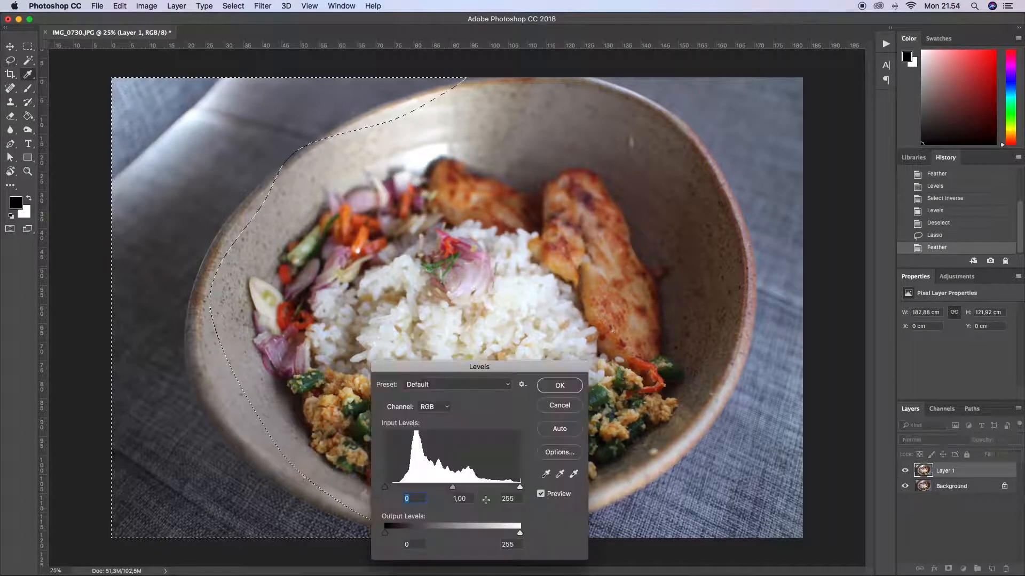
{"action": "left_click_drag", "start_coordinate": [386, 488], "coordinate": [370, 488]}
{"action": "mouse_move", "coordinate": [520, 487]}
{"action": "left_mouse_down"}
{"action": "mouse_move", "coordinate": [493, 488]}
{"action": "mouse_move", "coordinate": [505, 489]}
{"action": "left_mouse_up"}
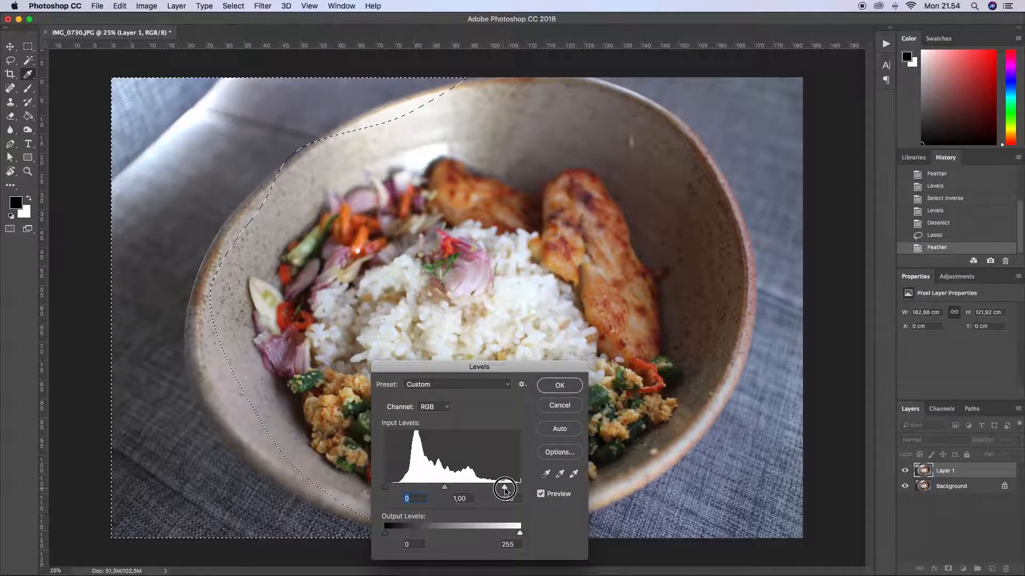
{"action": "left_click", "coordinate": [560, 406]}
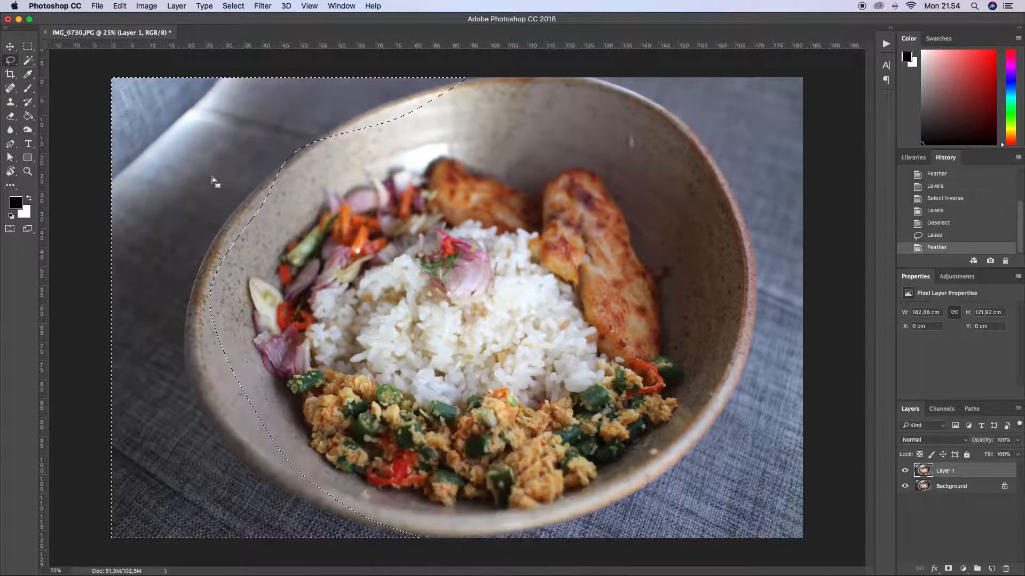
{"action": "key", "text": "super+d"}
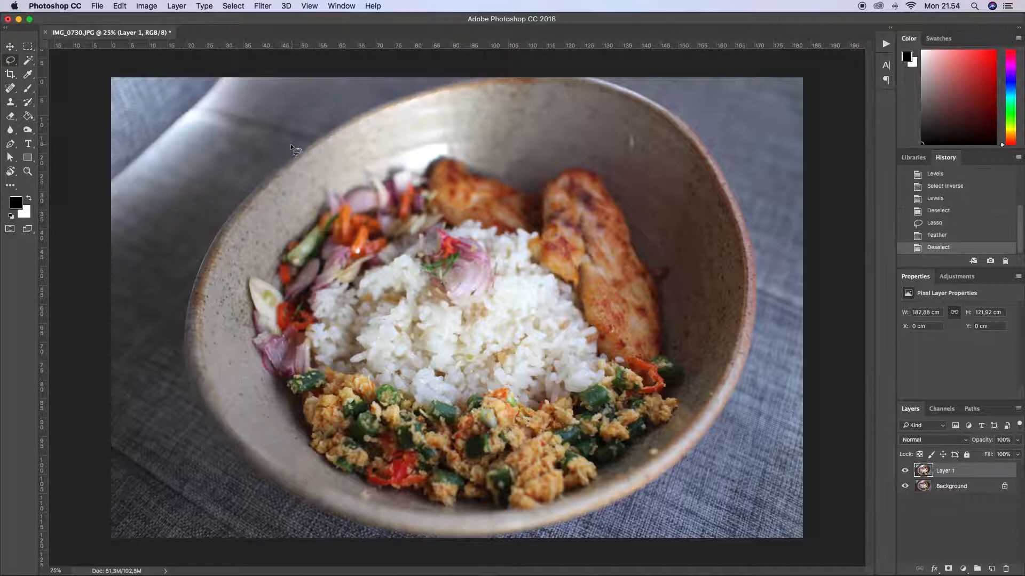
Lasso the cloth background beside the bowl's left rim down to the image's lower edge and feather the selection.
{"action": "mouse_move", "coordinate": [464, 85]}
{"action": "left_mouse_down"}
{"action": "mouse_move", "coordinate": [437, 53]}
{"action": "mouse_move", "coordinate": [267, 76]}
{"action": "mouse_move", "coordinate": [149, 167]}
{"action": "mouse_move", "coordinate": [102, 267]}
{"action": "mouse_move", "coordinate": [206, 573]}
{"action": "mouse_move", "coordinate": [450, 543]}
{"action": "mouse_move", "coordinate": [191, 369]}
{"action": "mouse_move", "coordinate": [306, 152]}
{"action": "left_mouse_up"}
{"action": "key", "text": "shift+F6"}
{"action": "key", "text": "Return"}
Brighten the selected cloth with Levels by lowering the white input level to about 187, and deselect.
{"action": "key", "text": "super+l"}
{"action": "left_click_drag", "start_coordinate": [520, 487], "coordinate": [487, 489]}
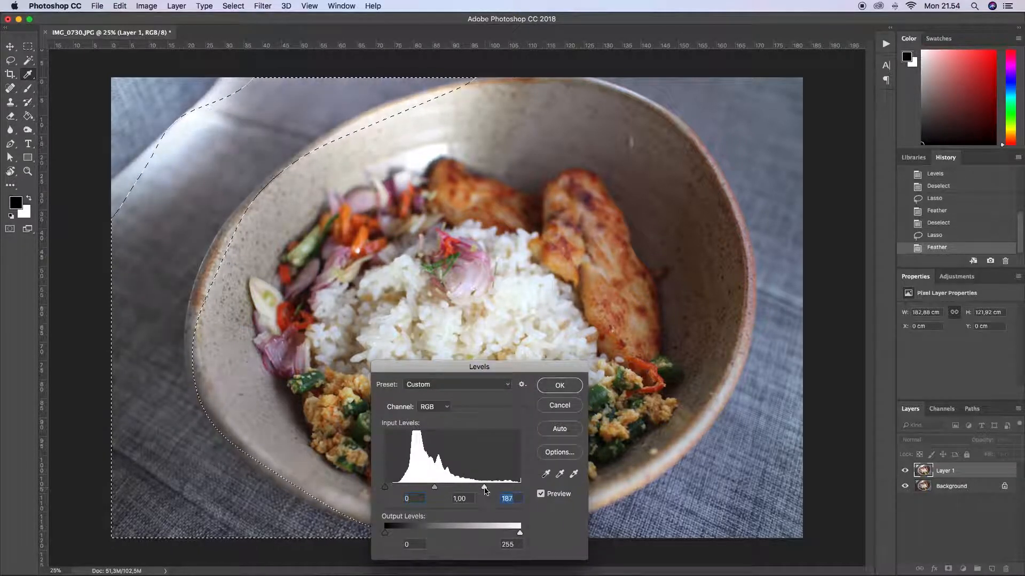
{"action": "left_click", "coordinate": [560, 384]}
{"action": "key", "text": "super+d"}
{"action": "key", "text": "m"}
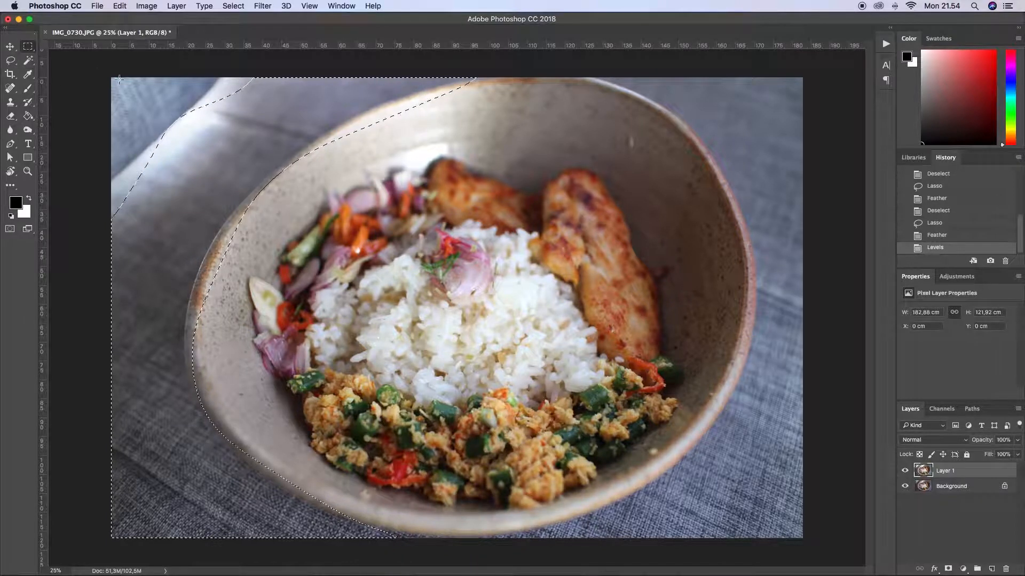
Lasso the mound of rice in the middle of the bowl and feather the selection.
{"action": "left_click", "coordinate": [12, 62]}
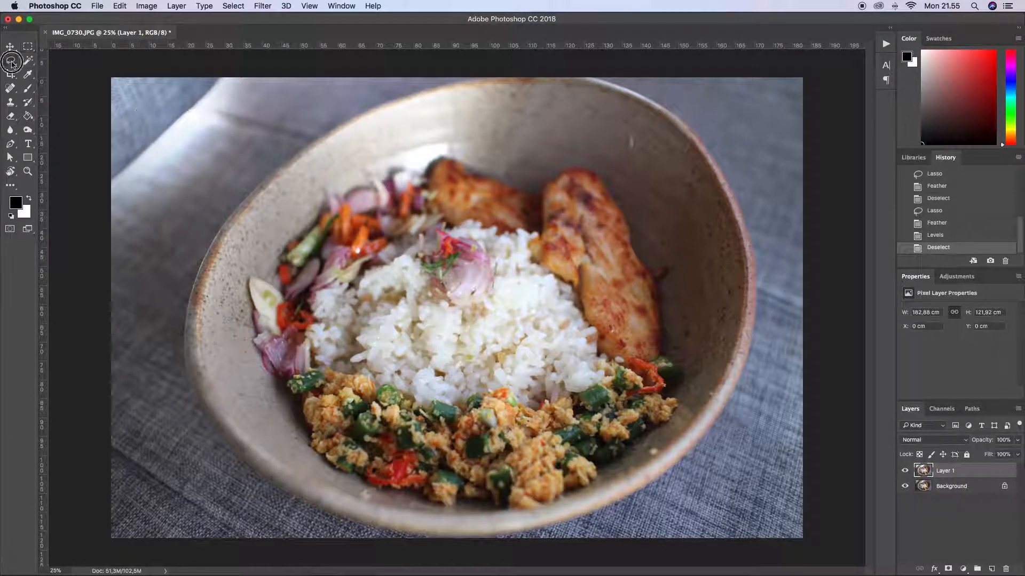
{"action": "mouse_move", "coordinate": [467, 226]}
{"action": "left_mouse_down"}
{"action": "mouse_move", "coordinate": [321, 269]}
{"action": "mouse_move", "coordinate": [492, 419]}
{"action": "mouse_move", "coordinate": [567, 247]}
{"action": "mouse_move", "coordinate": [510, 220]}
{"action": "left_mouse_up"}
{"action": "key", "text": "shift+F6"}
{"action": "key", "text": "Return"}
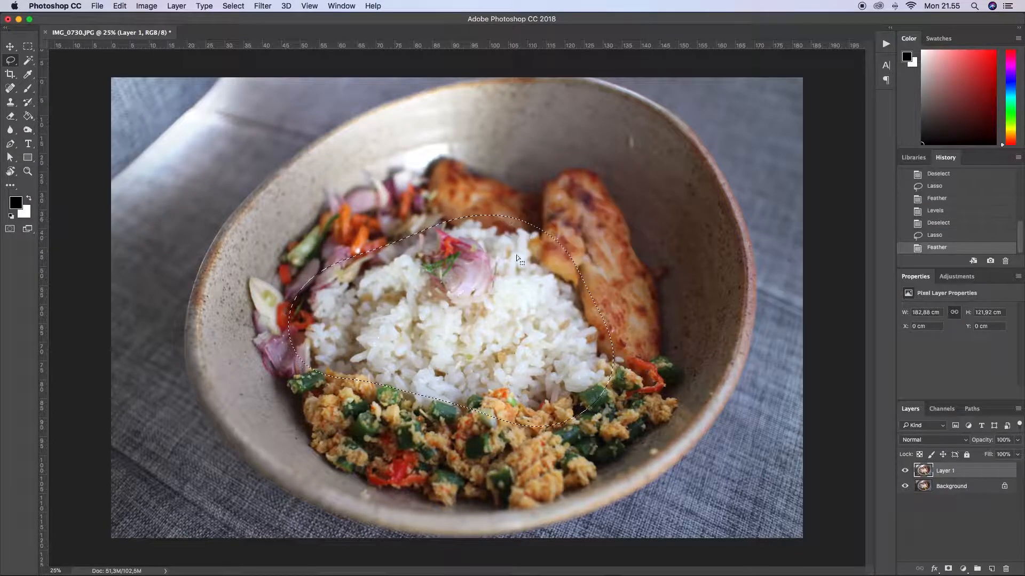
Apply Shadows/Highlights to the selected rice with shadows at 69% and highlights at 9%, and deselect.
{"action": "left_click", "coordinate": [147, 6]}
{"action": "mouse_move", "coordinate": [164, 39]}
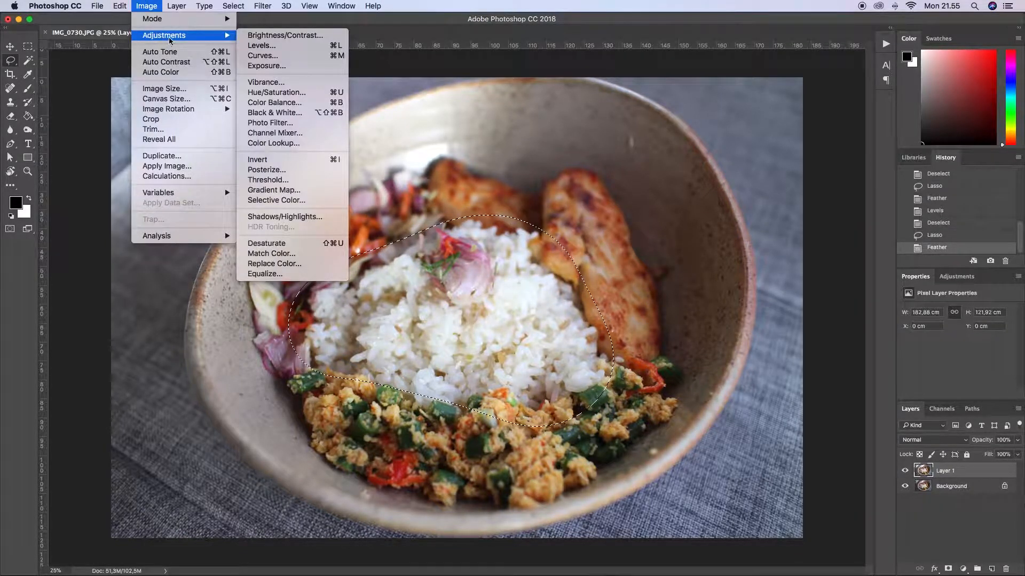
{"action": "left_click", "coordinate": [285, 217]}
{"action": "mouse_move", "coordinate": [680, 258]}
{"action": "left_mouse_down"}
{"action": "mouse_move", "coordinate": [643, 260]}
{"action": "mouse_move", "coordinate": [702, 256]}
{"action": "mouse_move", "coordinate": [625, 256]}
{"action": "mouse_move", "coordinate": [692, 256]}
{"action": "left_mouse_up"}
{"action": "mouse_move", "coordinate": [658, 288]}
{"action": "left_mouse_down"}
{"action": "mouse_move", "coordinate": [698, 288]}
{"action": "mouse_move", "coordinate": [655, 294]}
{"action": "mouse_move", "coordinate": [675, 293]}
{"action": "mouse_move", "coordinate": [665, 294]}
{"action": "left_mouse_up"}
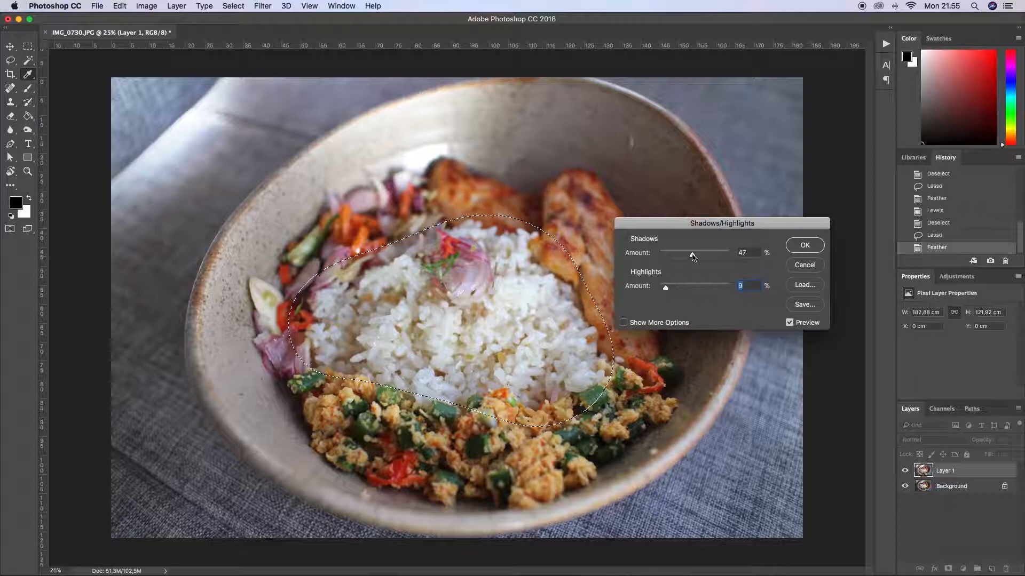
{"action": "left_click_drag", "start_coordinate": [693, 257], "coordinate": [708, 259]}
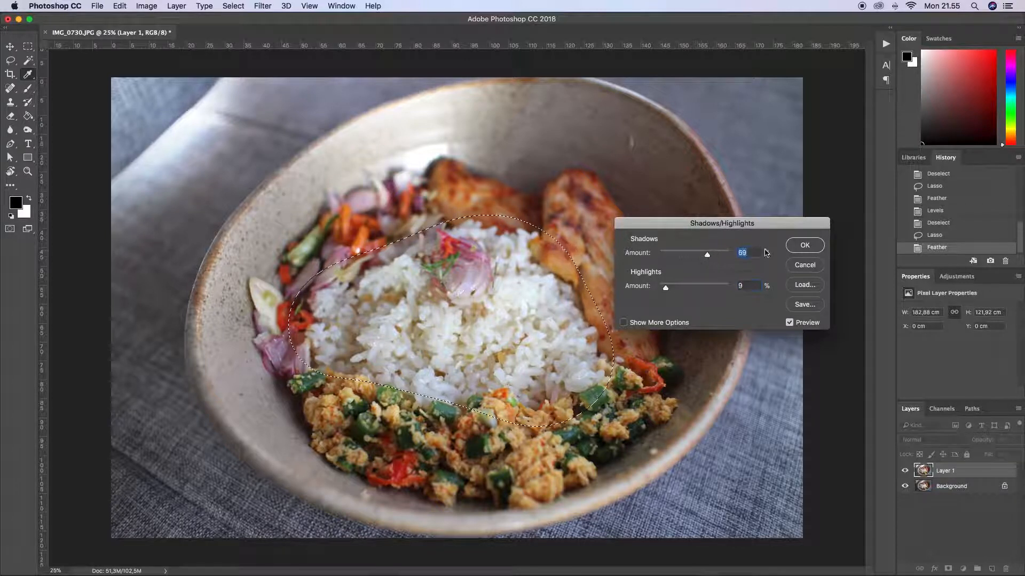
{"action": "left_click", "coordinate": [795, 241]}
{"action": "key", "text": "m"}
{"action": "key", "text": "super+d"}
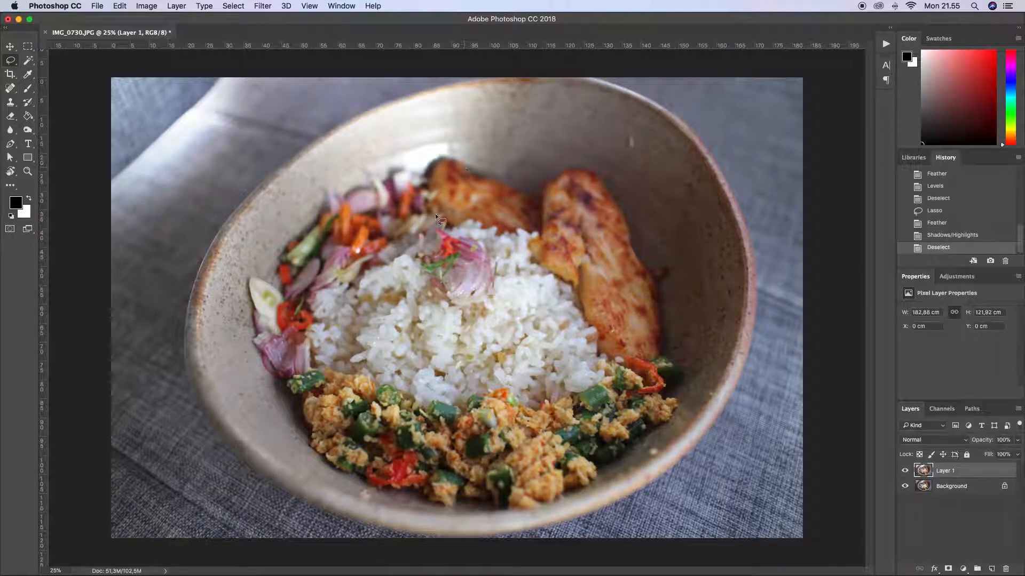
Lasso the scrambled egg and green beans at the front of the bowl and feather the selection.
{"action": "mouse_move", "coordinate": [270, 377]}
{"action": "left_mouse_down"}
{"action": "mouse_move", "coordinate": [688, 379]}
{"action": "mouse_move", "coordinate": [302, 470]}
{"action": "mouse_move", "coordinate": [281, 404]}
{"action": "left_mouse_up"}
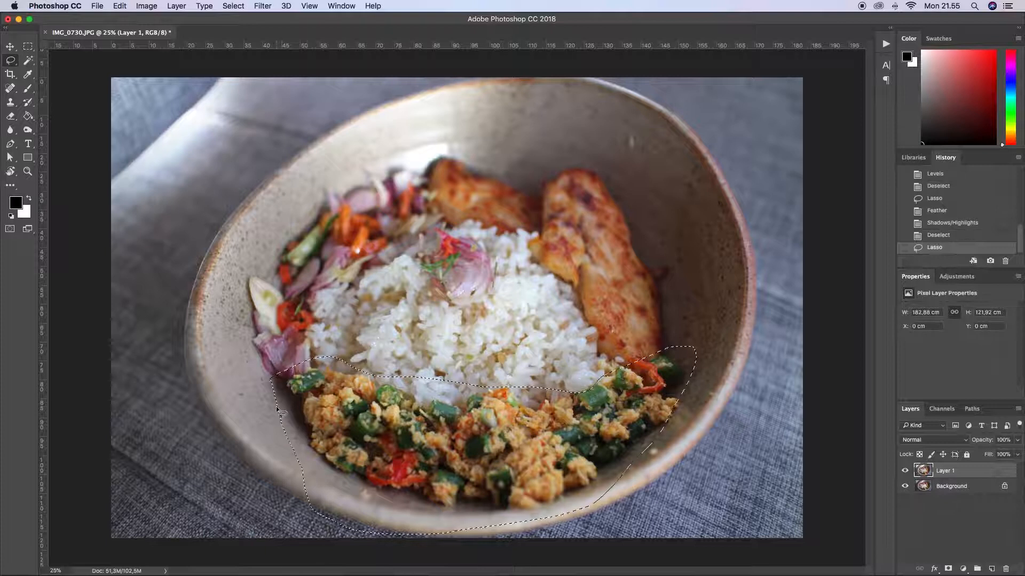
{"action": "key", "text": "shift+F6"}
{"action": "key", "text": "Return"}
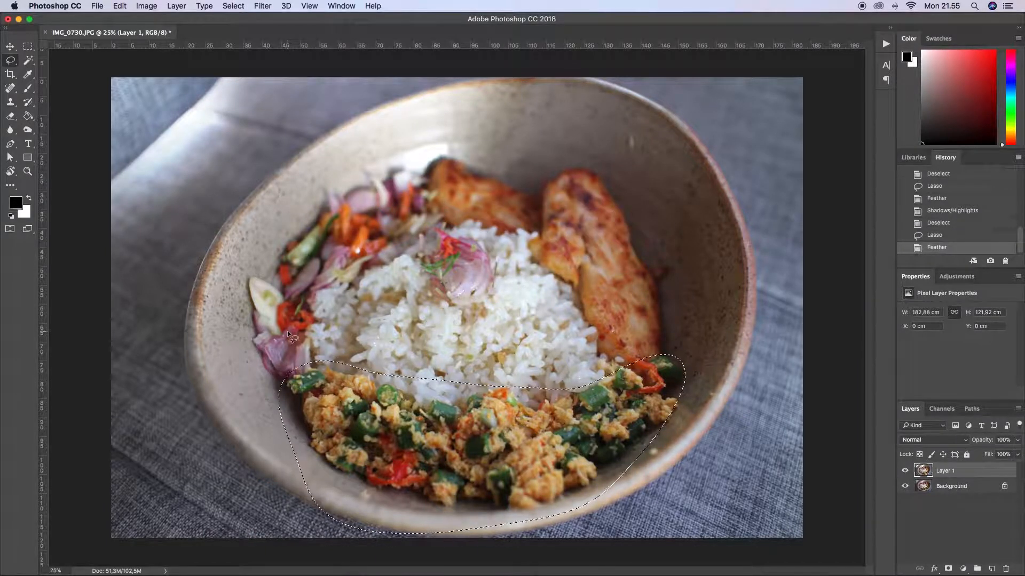
Brighten the selected egg and green beans with Levels by lowering the white input level slightly.
{"action": "key", "text": "super+l"}
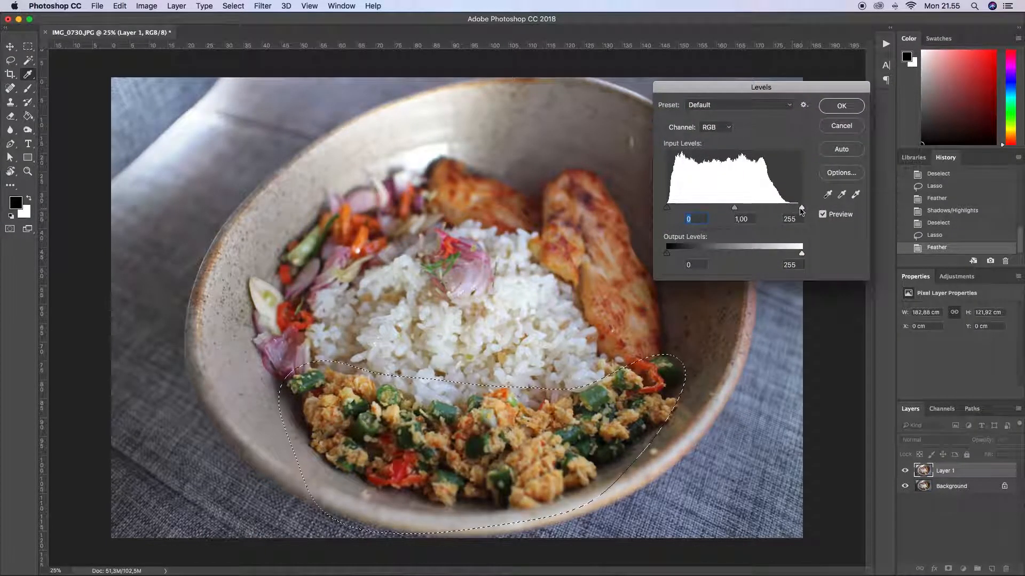
{"action": "left_click_drag", "start_coordinate": [802, 208], "coordinate": [790, 209]}
{"action": "left_click", "coordinate": [840, 106]}
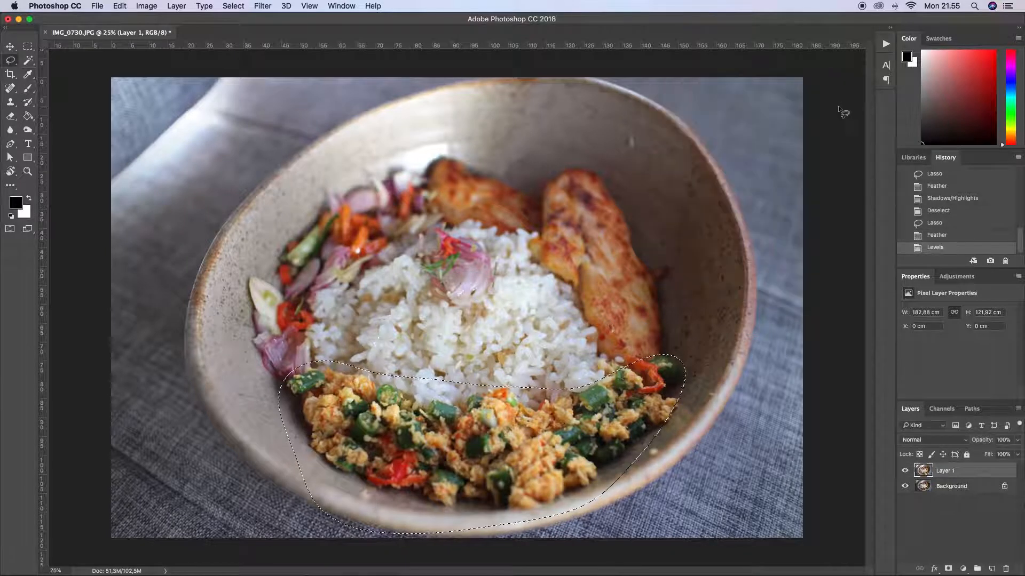
Raise the saturation of the selected egg and green beans to 14 with Hue/Saturation, and deselect.
{"action": "key", "text": "super+u"}
{"action": "type", "text": "14"}
{"action": "left_click", "coordinate": [862, 114]}
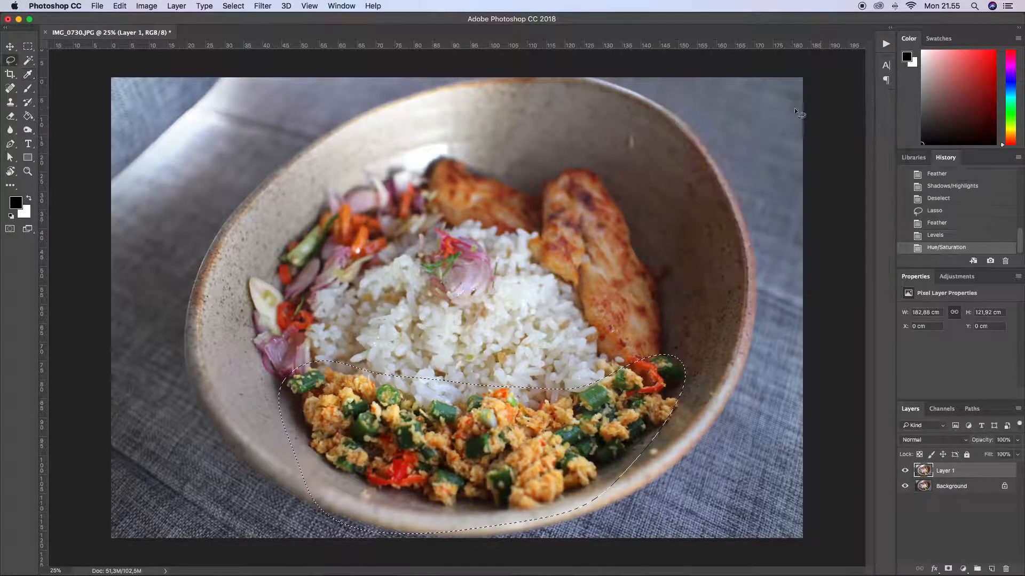
{"action": "key", "text": "super+d"}
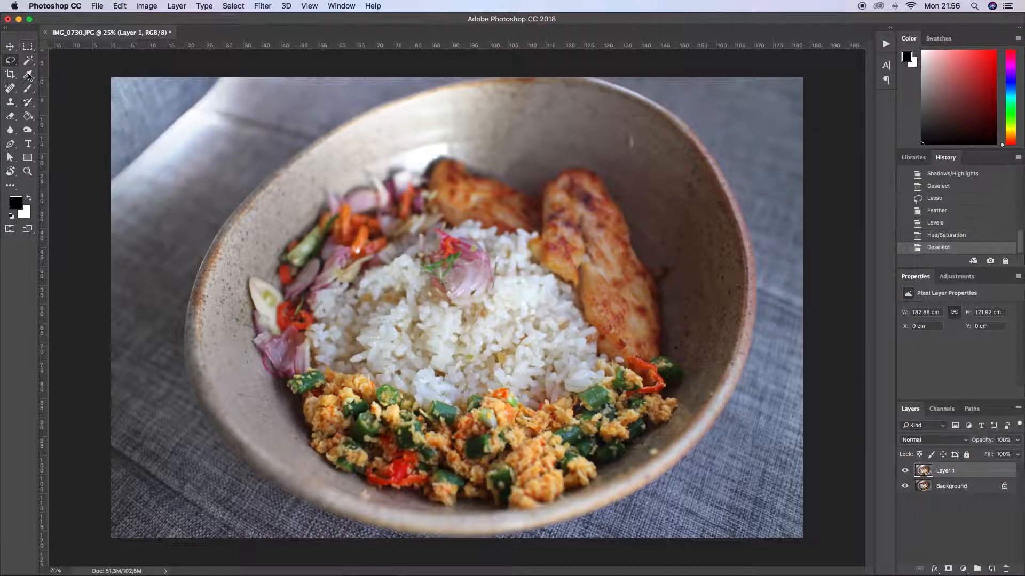
Lasso the sliced onions and chillies along the bowl's left side and feather the selection.
{"action": "mouse_move", "coordinate": [255, 383]}
{"action": "left_mouse_down"}
{"action": "mouse_move", "coordinate": [310, 402]}
{"action": "mouse_move", "coordinate": [325, 315]}
{"action": "mouse_move", "coordinate": [407, 251]}
{"action": "mouse_move", "coordinate": [472, 236]}
{"action": "mouse_move", "coordinate": [459, 186]}
{"action": "mouse_move", "coordinate": [337, 171]}
{"action": "mouse_move", "coordinate": [223, 324]}
{"action": "mouse_move", "coordinate": [306, 400]}
{"action": "left_mouse_up"}
{"action": "key", "text": "shift+F6"}
{"action": "key", "text": "Return"}
Adjust Levels on the selected onions and chillies, setting the white input to 241 and raising the black input slightly.
{"action": "left_click", "coordinate": [147, 6]}
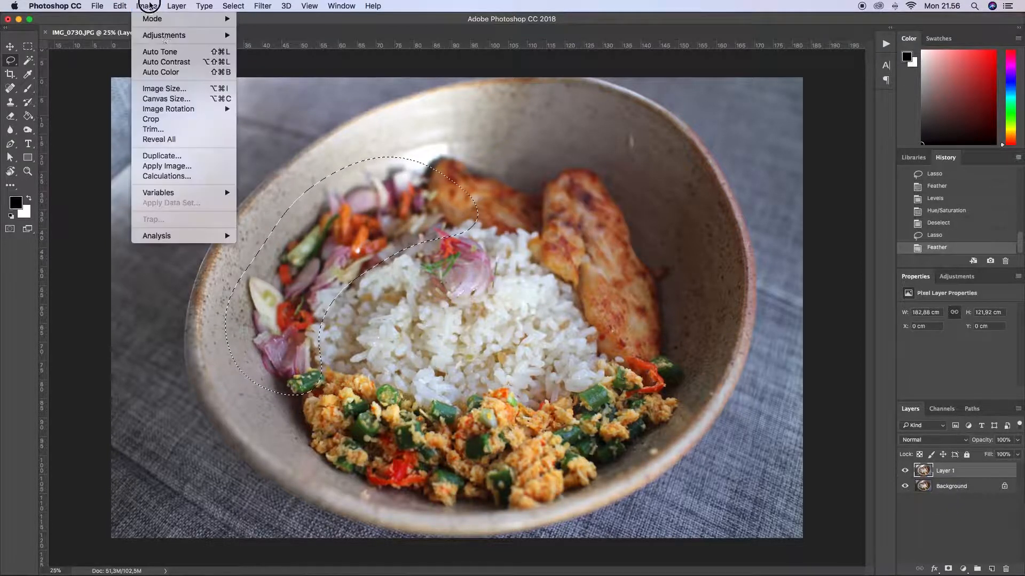
{"action": "left_click_drag", "start_coordinate": [801, 208], "coordinate": [794, 210]}
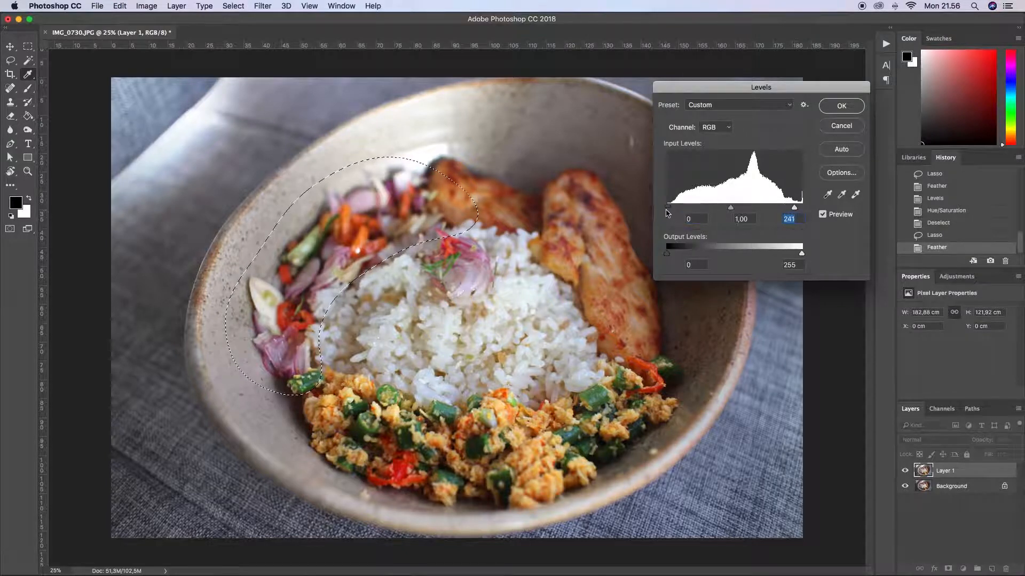
{"action": "left_click_drag", "start_coordinate": [667, 208], "coordinate": [669, 208]}
{"action": "left_click", "coordinate": [842, 106]}
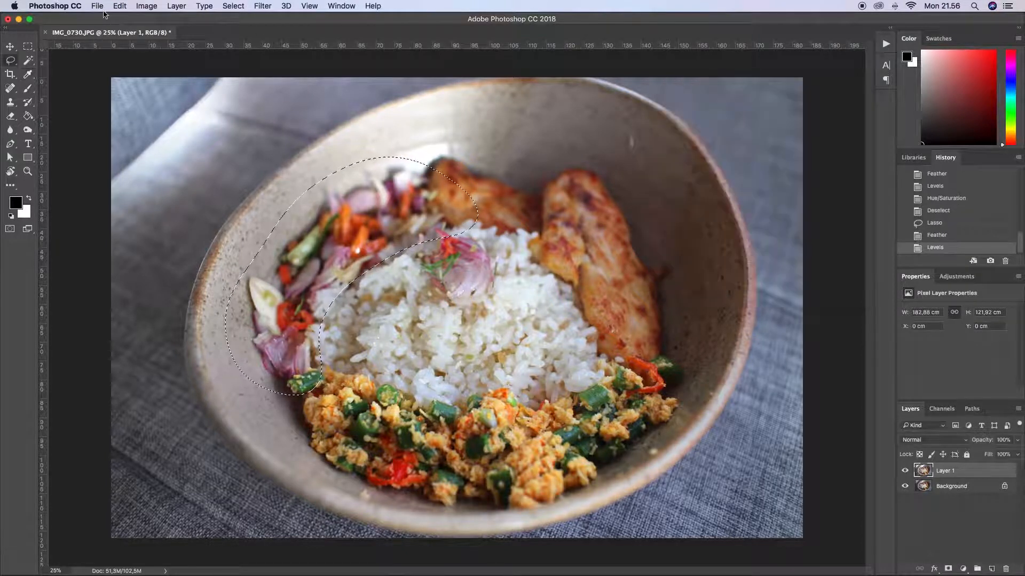
Raise the saturation of the selected onions and chillies to 15 with Hue/Saturation, and deselect.
{"action": "key", "text": "super+u"}
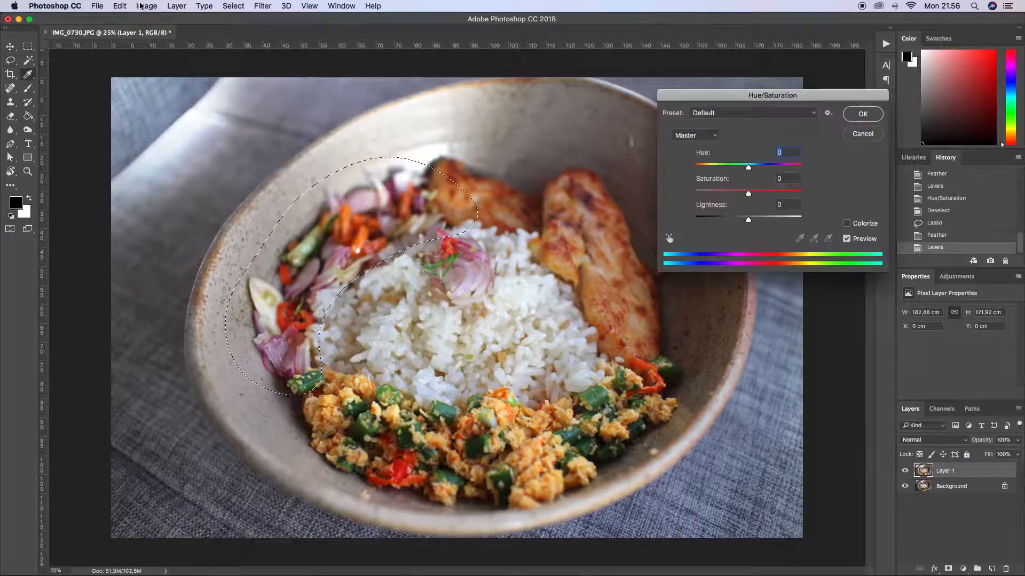
{"action": "key", "text": "Tab"}
{"action": "type", "text": "15"}
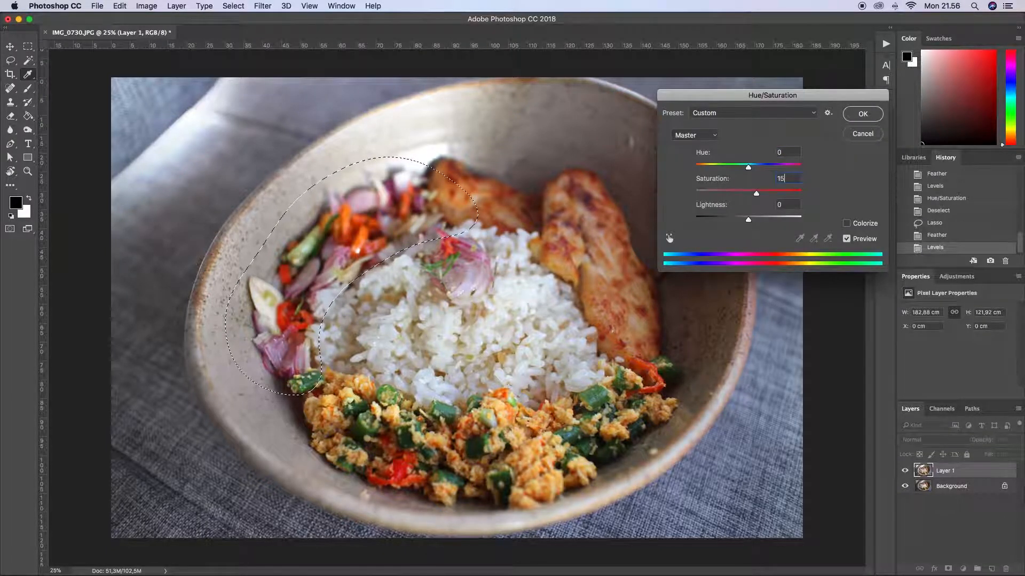
{"action": "key", "text": "Return"}
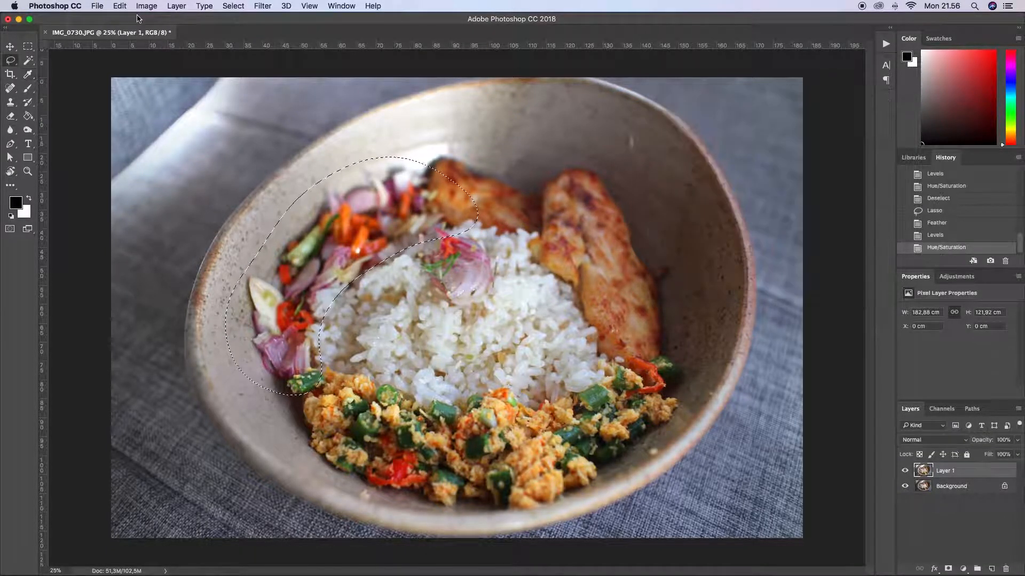
{"action": "left_click", "coordinate": [27, 46]}
{"action": "key", "text": "super+d"}
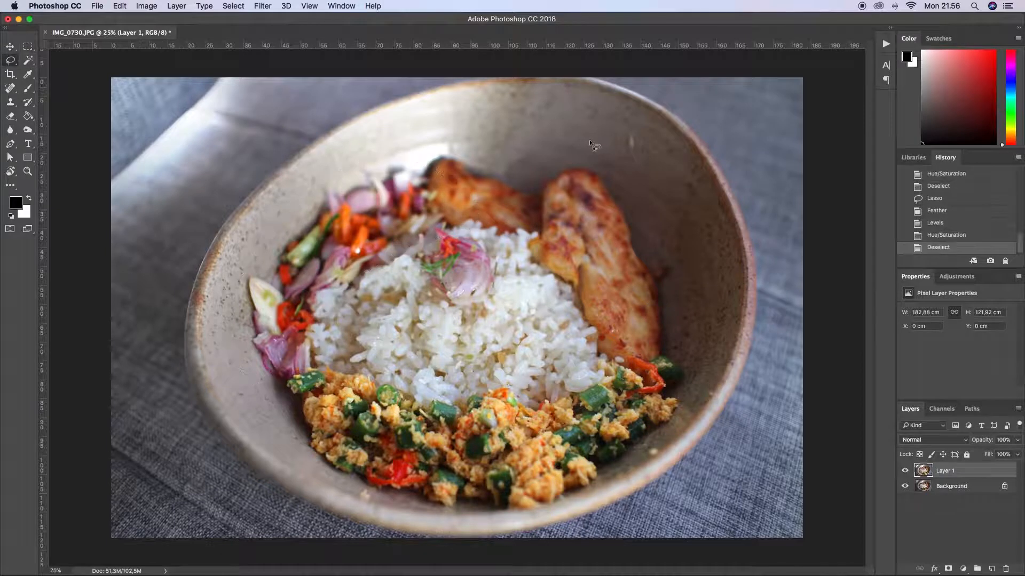
Lasso both chicken pieces, add the missed area along their lower edge to the selection, and feather it.
{"action": "mouse_move", "coordinate": [448, 144]}
{"action": "left_mouse_down"}
{"action": "mouse_move", "coordinate": [501, 231]}
{"action": "mouse_move", "coordinate": [662, 384]}
{"action": "mouse_move", "coordinate": [582, 145]}
{"action": "mouse_move", "coordinate": [451, 143]}
{"action": "left_mouse_up"}
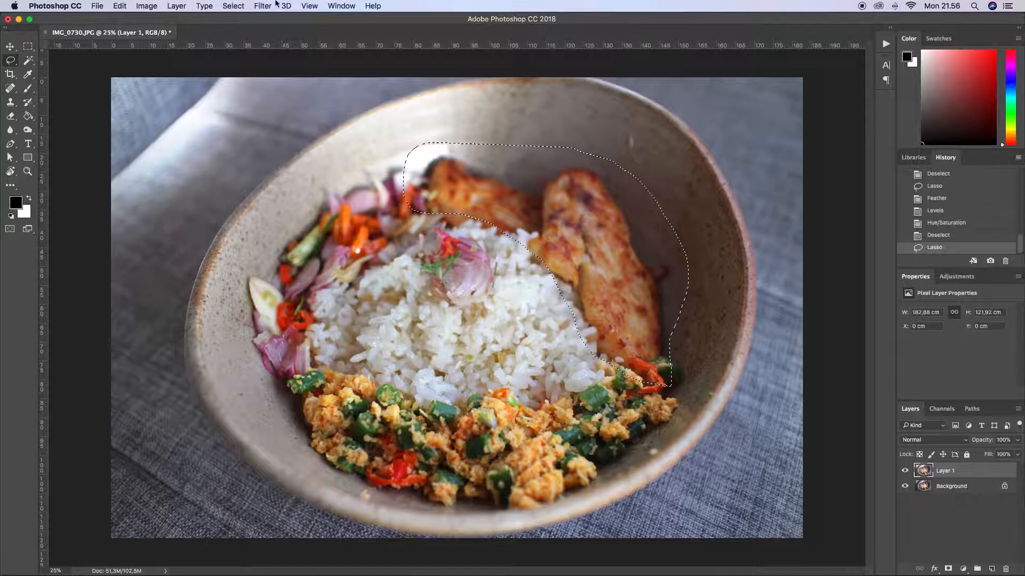
{"action": "left_click", "coordinate": [353, 6]}
{"action": "left_click", "coordinate": [357, 382]}
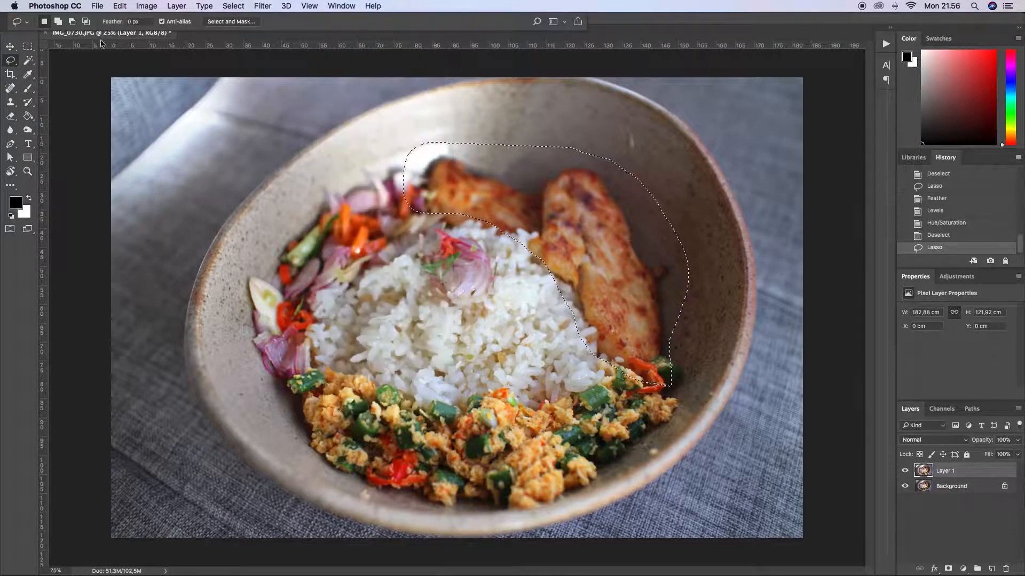
{"action": "left_click", "coordinate": [59, 22]}
{"action": "mouse_move", "coordinate": [417, 169]}
{"action": "left_mouse_down"}
{"action": "mouse_move", "coordinate": [415, 182]}
{"action": "mouse_move", "coordinate": [570, 220]}
{"action": "mouse_move", "coordinate": [562, 208]}
{"action": "left_mouse_up"}
{"action": "key", "text": "shift+F6"}
{"action": "key", "text": "Return"}
Brighten the selected chicken with Levels by lowering the white input level very slightly.
{"action": "key", "text": "ctrl+l"}
{"action": "left_click_drag", "start_coordinate": [802, 207], "coordinate": [799, 209]}
{"action": "key", "text": "Return"}
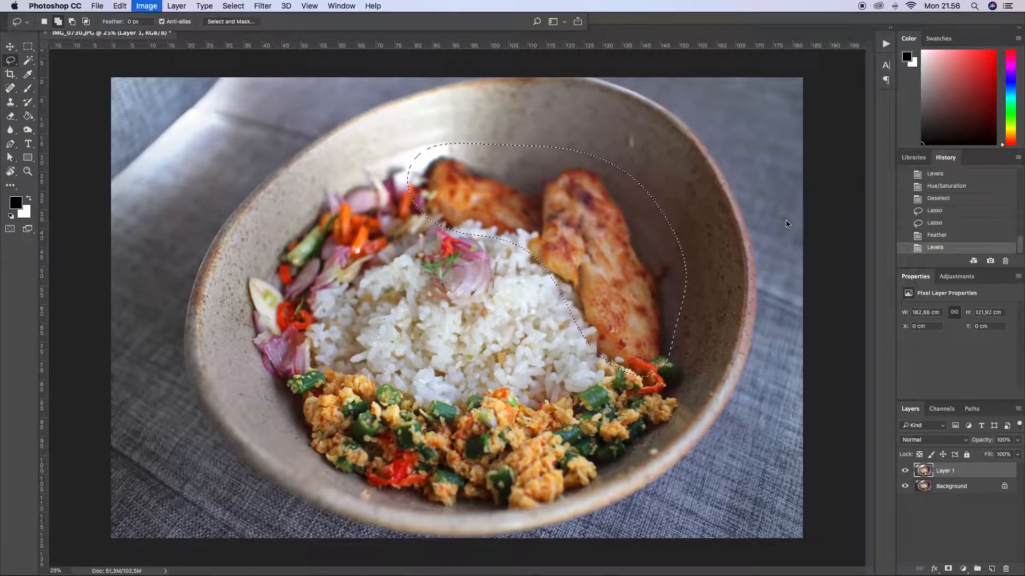
Raise the saturation of the selected chicken to 10 with Hue/Saturation, and deselect.
{"action": "key", "text": "ctrl+u"}
{"action": "type", "text": "10"}
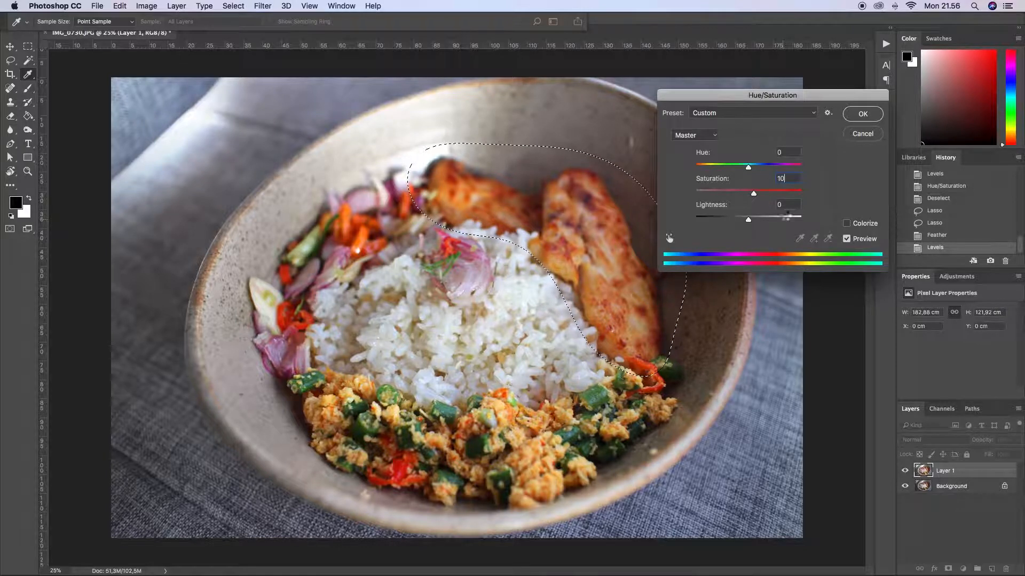
{"action": "key", "text": "Return"}
{"action": "key", "text": "l"}
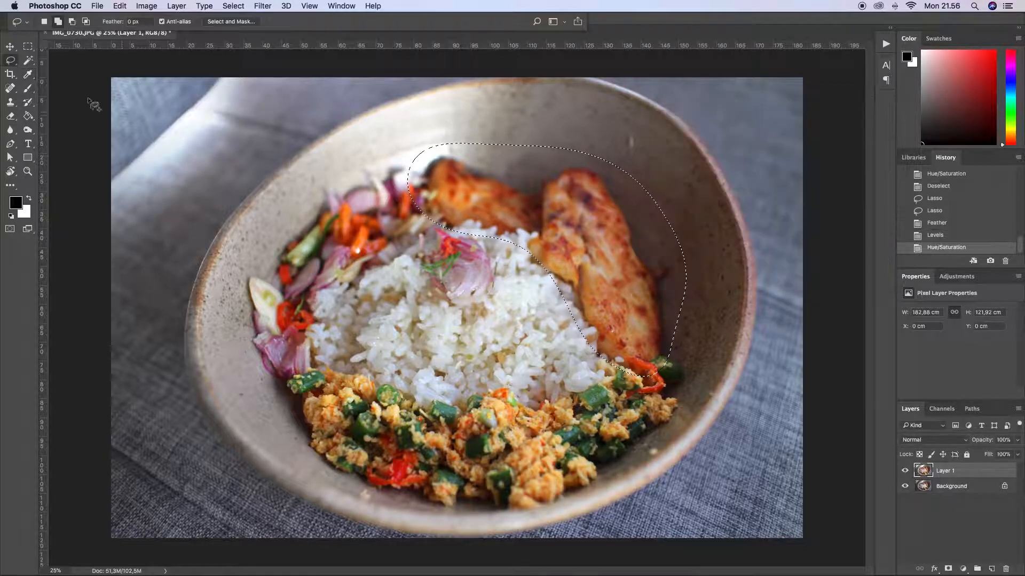
{"action": "left_click", "coordinate": [227, 147]}
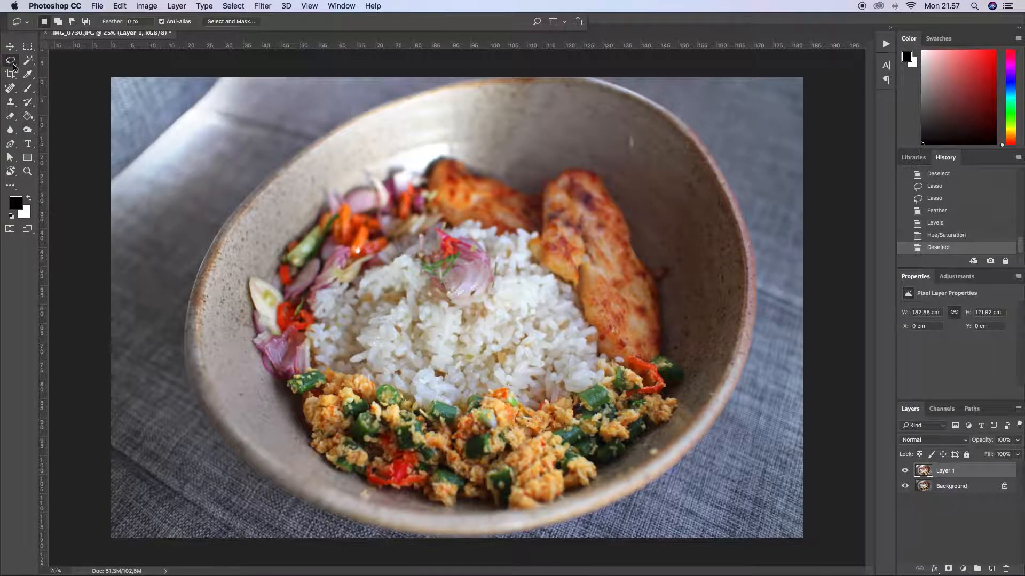
Lasso a wide band across the middle of the bowl covering most of the food and feather the selection.
{"action": "mouse_move", "coordinate": [481, 194]}
{"action": "left_mouse_down"}
{"action": "mouse_move", "coordinate": [224, 213]}
{"action": "mouse_move", "coordinate": [349, 451]}
{"action": "mouse_move", "coordinate": [687, 418]}
{"action": "mouse_move", "coordinate": [759, 216]}
{"action": "mouse_move", "coordinate": [499, 180]}
{"action": "left_mouse_up"}
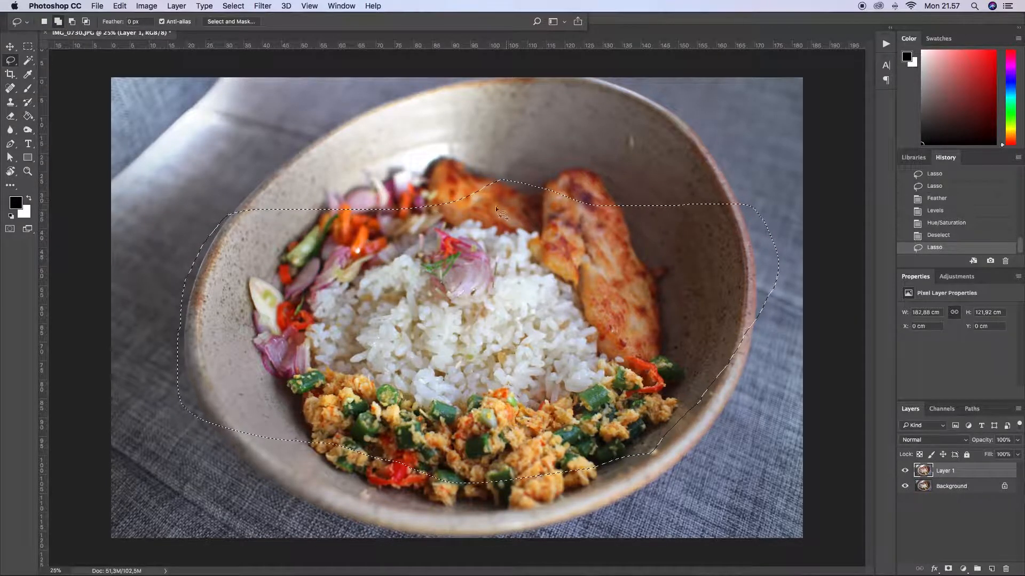
{"action": "key", "text": "shift+F6"}
{"action": "key", "text": "Return"}
Sharpen the selected band with Smart Sharpen at 150% amount, 5.0 px radius, 20% noise reduction and Lens Blur removal, and deselect.
{"action": "left_click", "coordinate": [263, 6]}
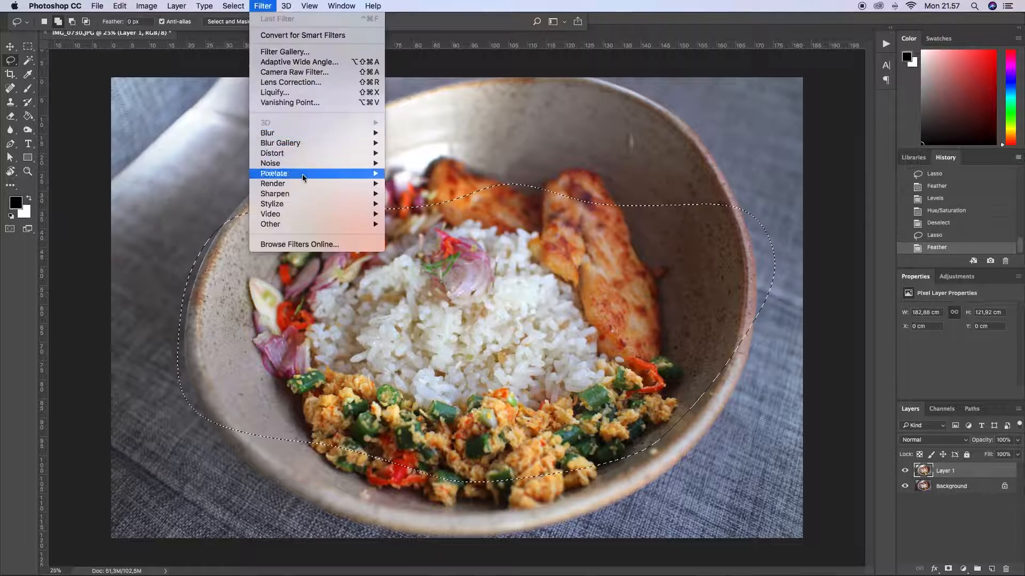
{"action": "mouse_move", "coordinate": [320, 194]}
{"action": "left_click", "coordinate": [432, 233]}
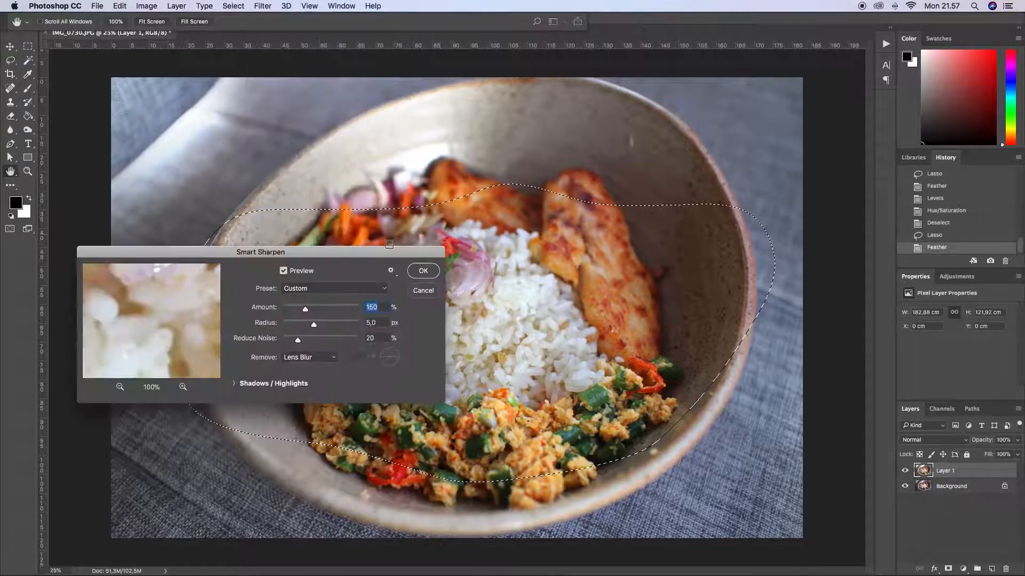
{"action": "left_click_drag", "start_coordinate": [337, 251], "coordinate": [359, 70]}
{"action": "left_click_drag", "start_coordinate": [327, 128], "coordinate": [247, 130]}
{"action": "type", "text": "150"}
{"action": "key", "text": "Tab"}
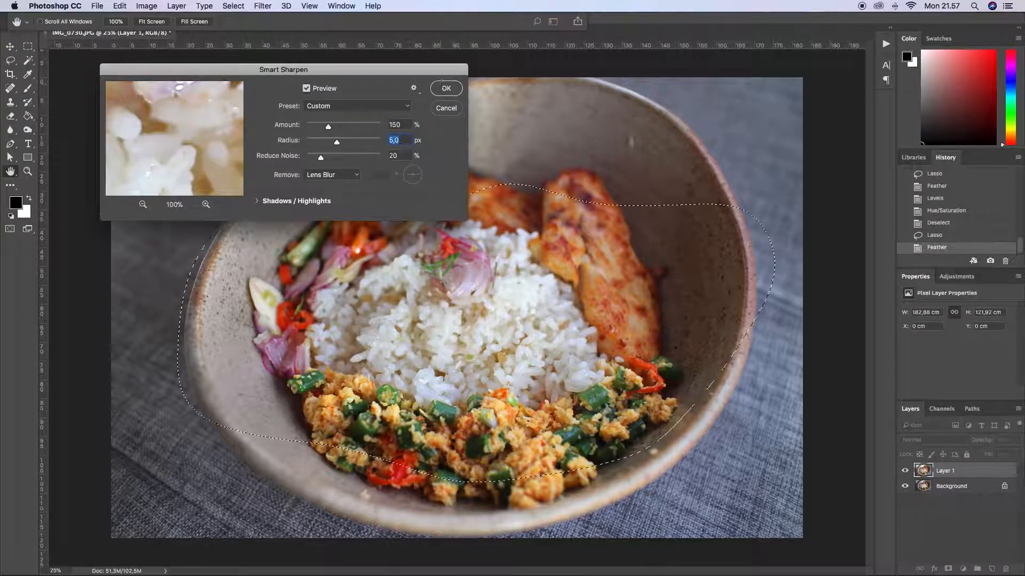
{"action": "left_click", "coordinate": [459, 94]}
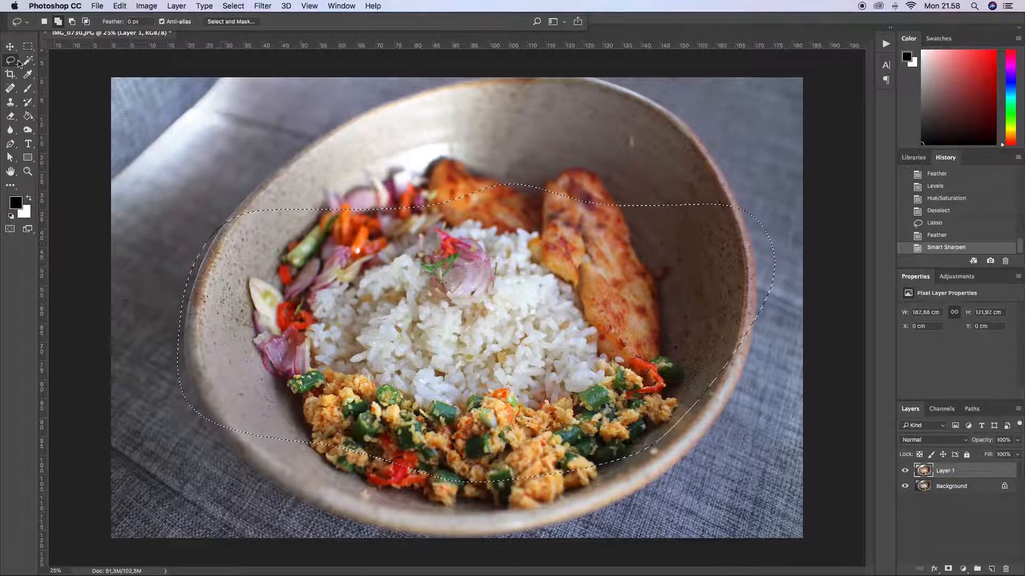
{"action": "left_click", "coordinate": [27, 46]}
{"action": "left_click", "coordinate": [133, 89]}
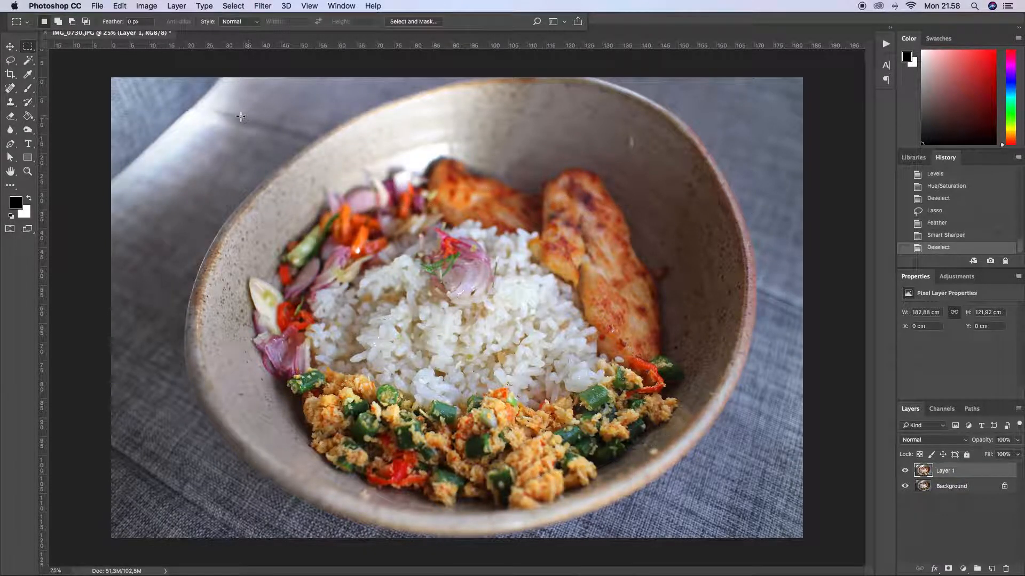
Lasso the upper background and the bowl's far rim from the photo's left edge across to its right edge, and feather the selection.
{"action": "left_click", "coordinate": [10, 62]}
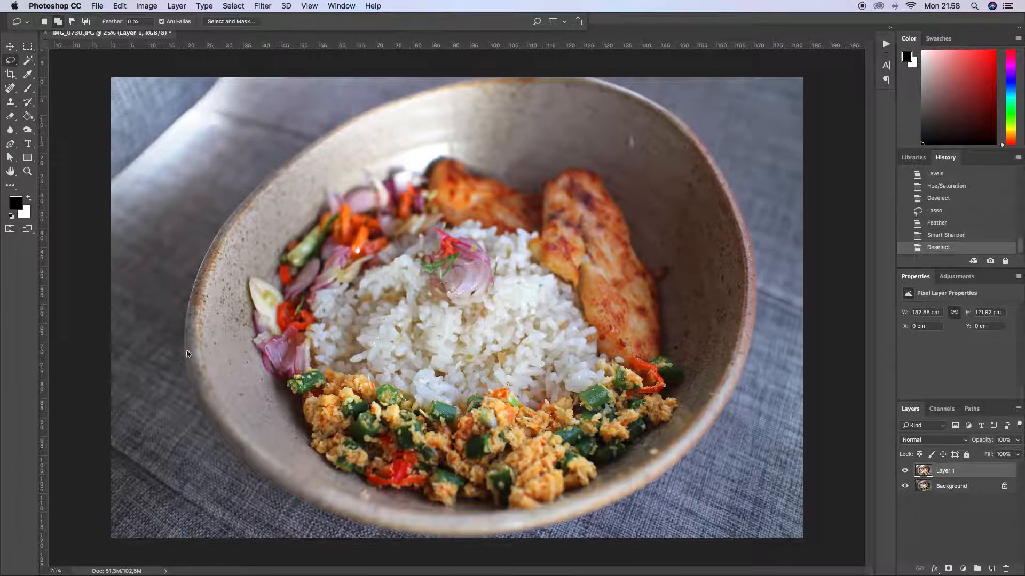
{"action": "mouse_move", "coordinate": [204, 290]}
{"action": "left_mouse_down"}
{"action": "mouse_move", "coordinate": [51, 107]}
{"action": "mouse_move", "coordinate": [242, 42]}
{"action": "mouse_move", "coordinate": [475, 113]}
{"action": "mouse_move", "coordinate": [204, 290]}
{"action": "left_mouse_up"}
{"action": "mouse_move", "coordinate": [457, 93]}
{"action": "left_mouse_down"}
{"action": "mouse_move", "coordinate": [487, 93]}
{"action": "mouse_move", "coordinate": [645, 177]}
{"action": "mouse_move", "coordinate": [788, 292]}
{"action": "left_mouse_up"}
{"action": "key", "text": "super+z"}
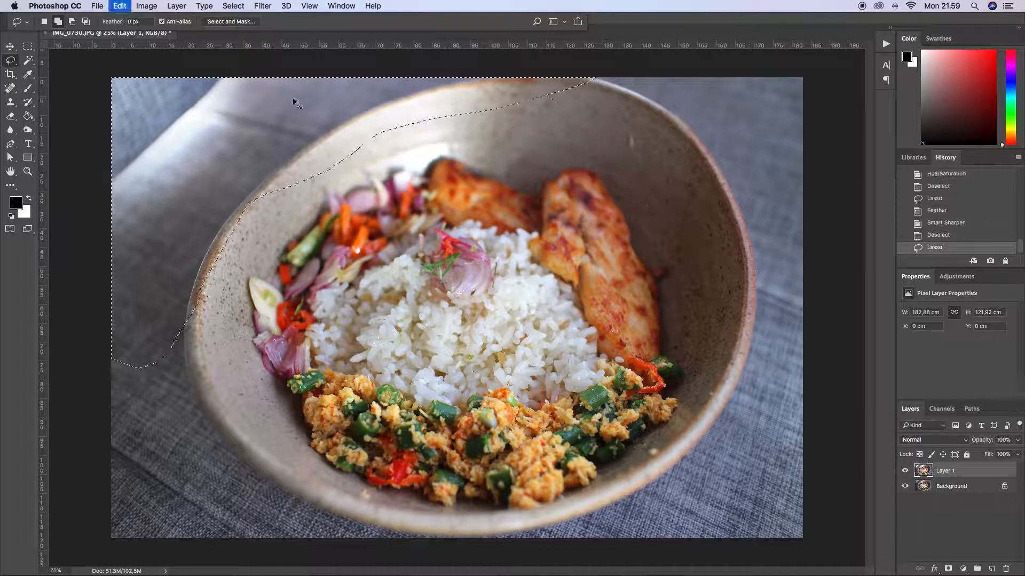
{"action": "mouse_move", "coordinate": [433, 103]}
{"action": "left_mouse_down"}
{"action": "mouse_move", "coordinate": [686, 165]}
{"action": "mouse_move", "coordinate": [618, 39]}
{"action": "mouse_move", "coordinate": [537, 51]}
{"action": "left_mouse_up"}
{"action": "key", "text": "shift+F6"}
{"action": "key", "text": "Return"}
Blur the selected upper background with a Gaussian Blur of 5.0 pixels radius, and deselect.
{"action": "left_click", "coordinate": [263, 6]}
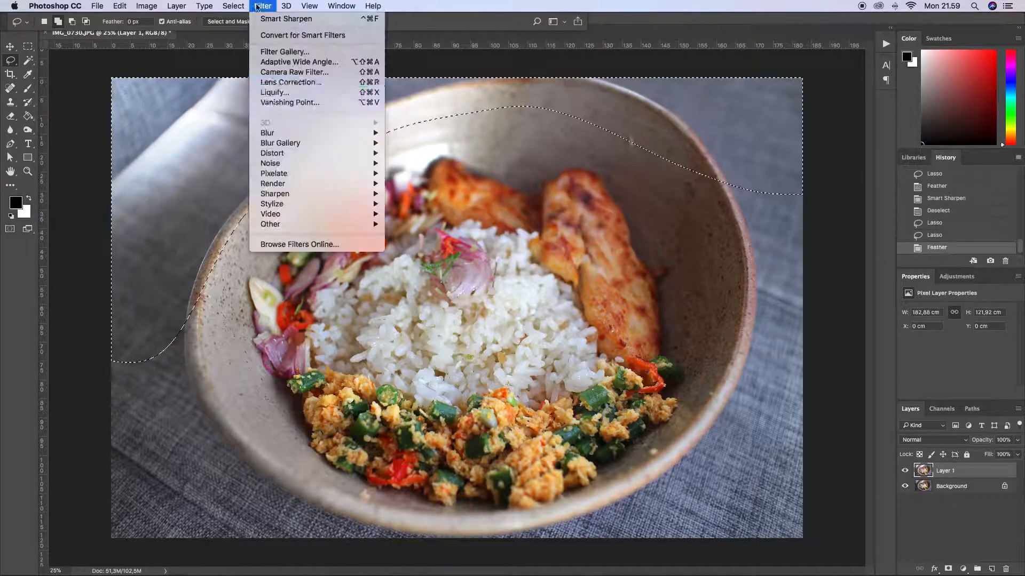
{"action": "mouse_move", "coordinate": [275, 134]}
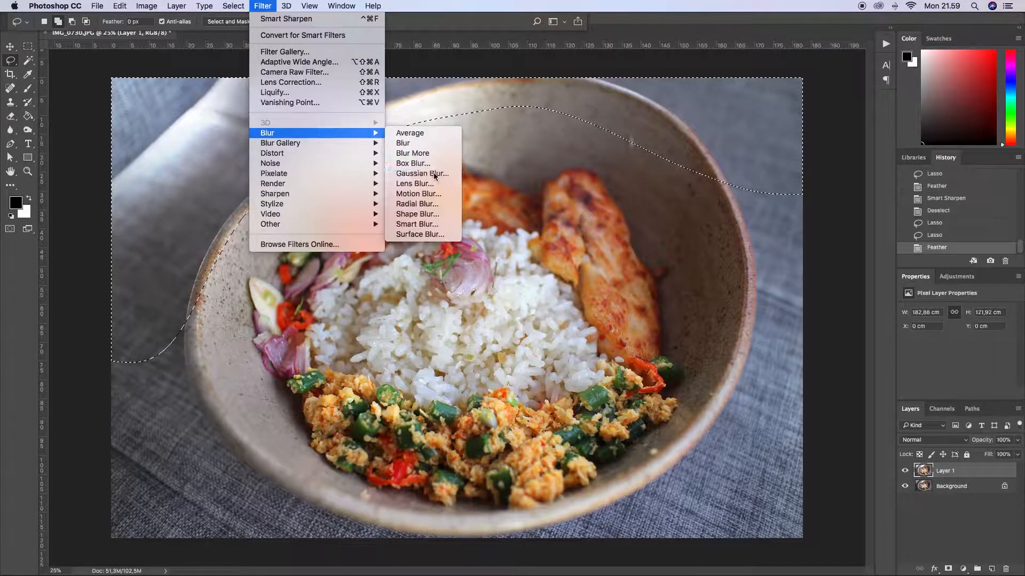
{"action": "left_click", "coordinate": [421, 174]}
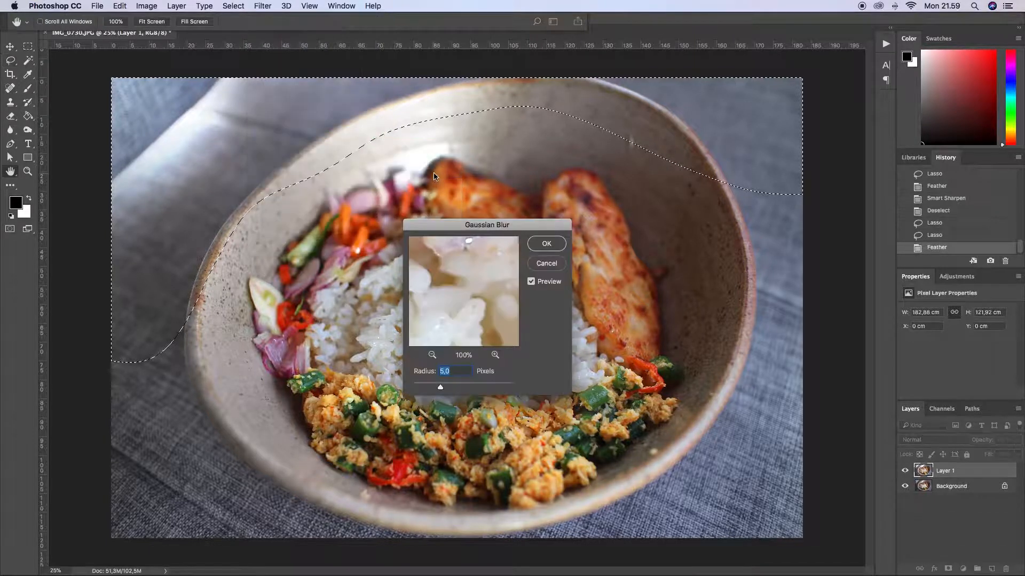
{"action": "left_click", "coordinate": [548, 244]}
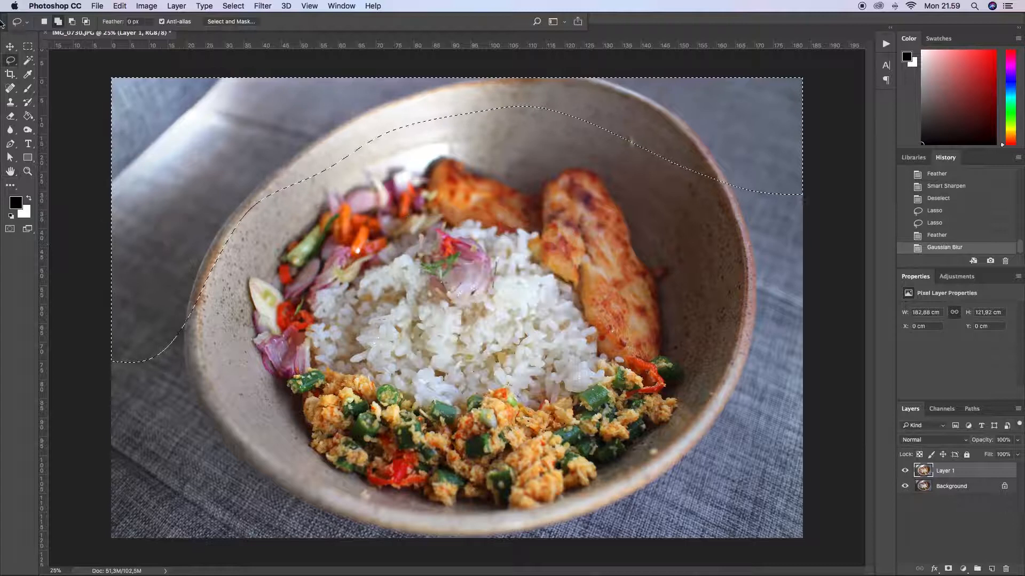
{"action": "key", "text": "ctrl+d"}
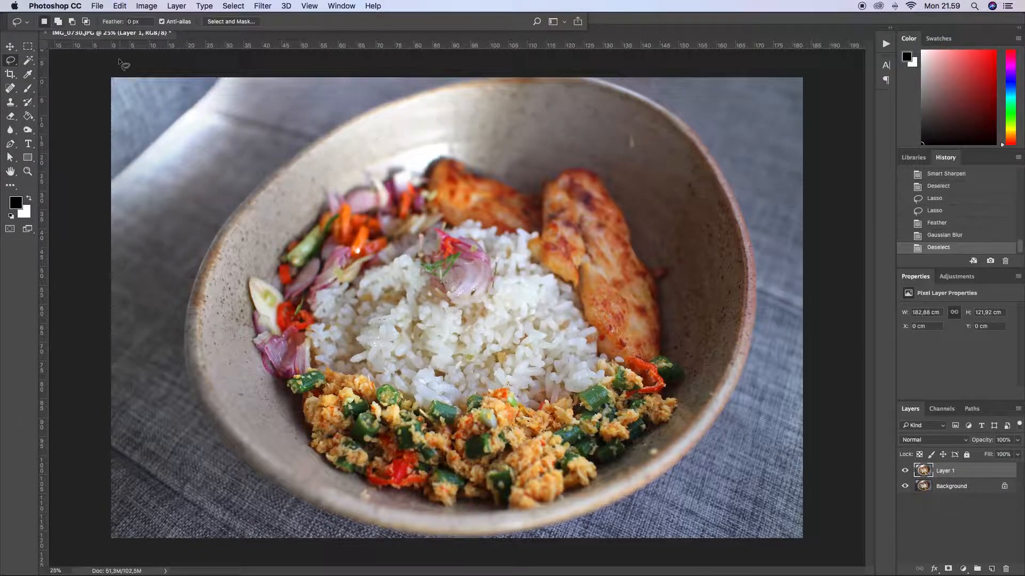
Compare the retouch with the original by hiding and reshowing Layer 1, and inspect the food up close.
{"action": "left_click", "coordinate": [905, 470]}
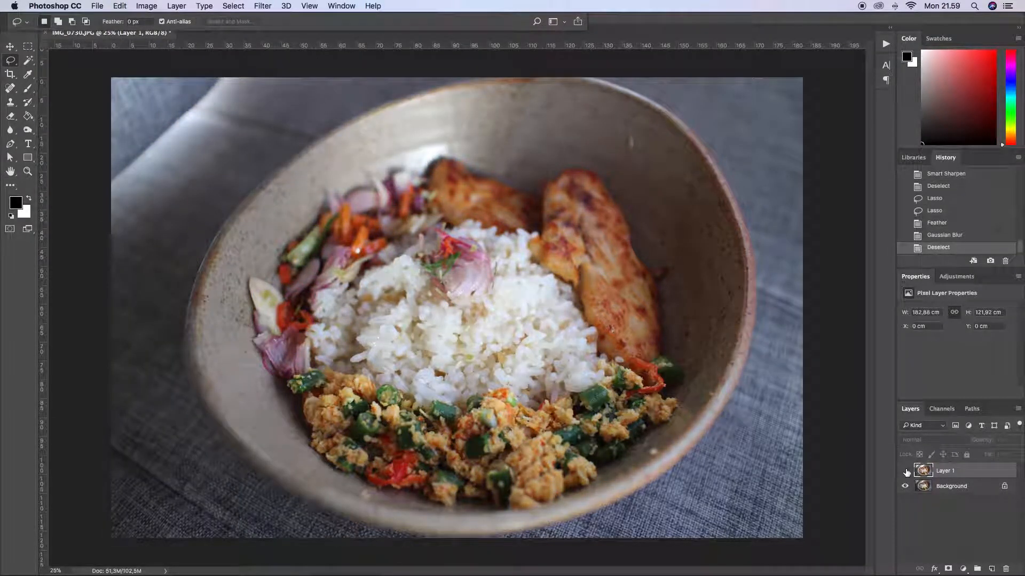
{"action": "left_click", "coordinate": [905, 471]}
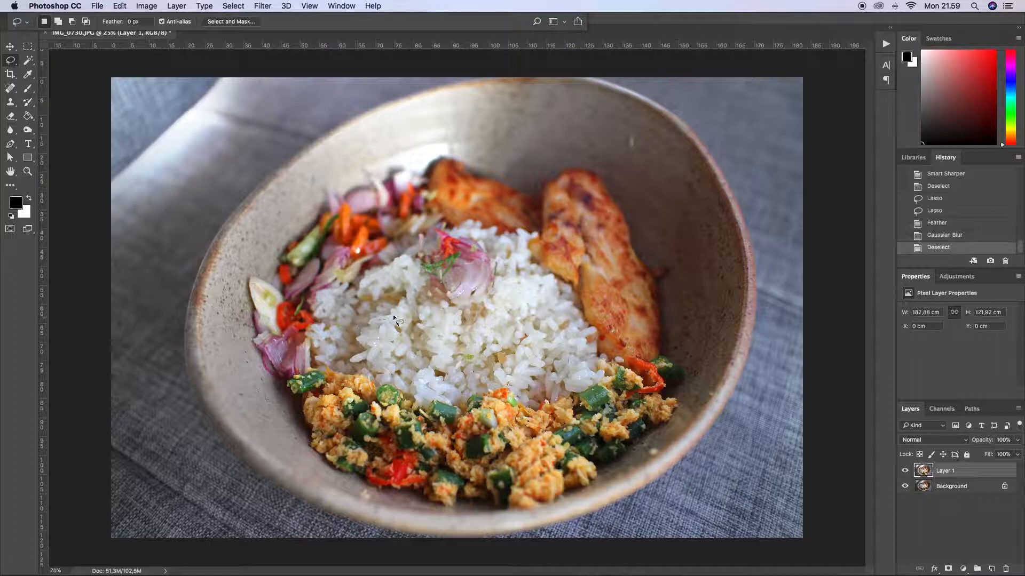
{"action": "key", "text": "super+plus"}
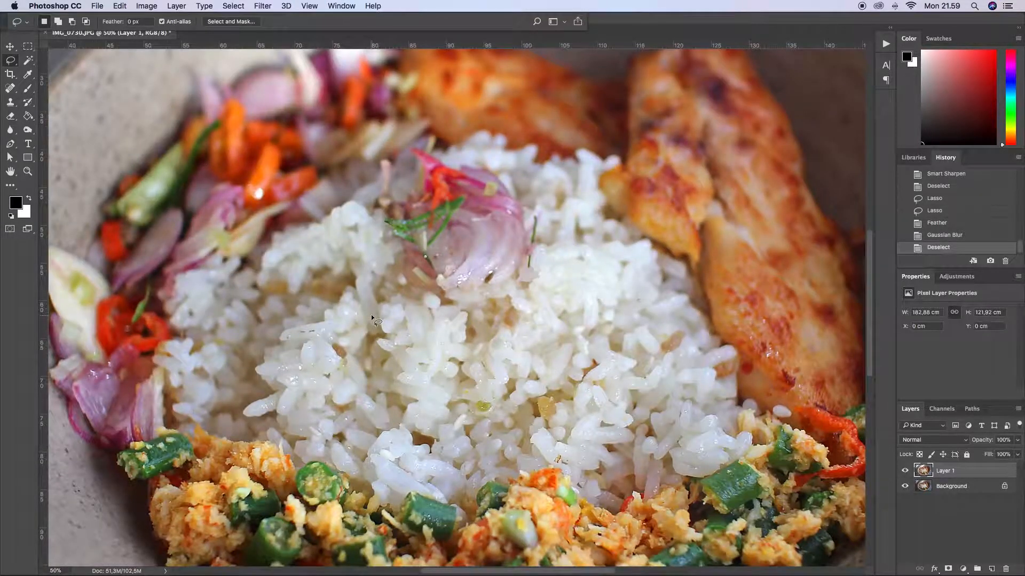
{"action": "key", "text": "super+minus"}
{"action": "key", "text": "super+minus"}
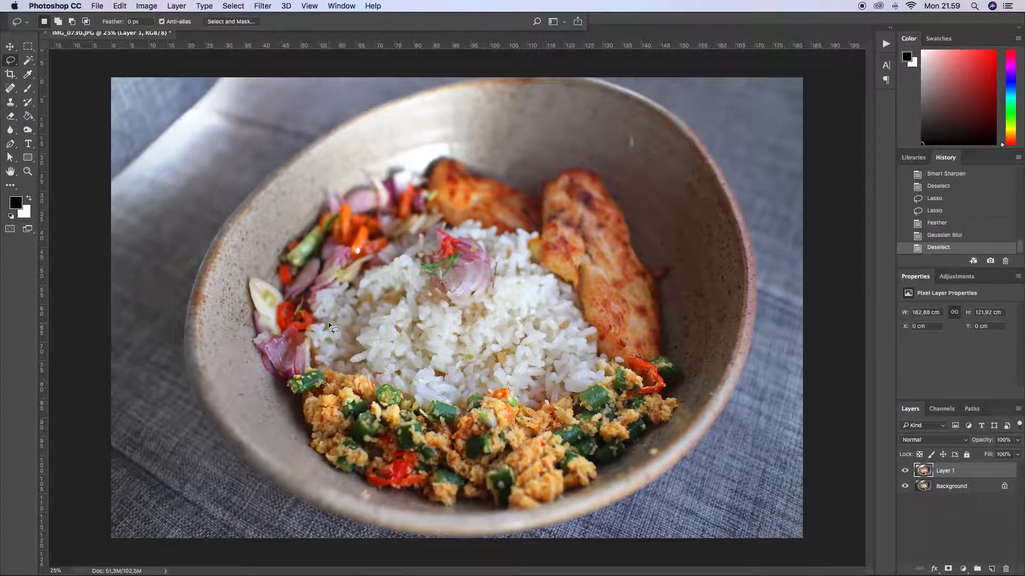
{"action": "left_click", "coordinate": [146, 5]}
{"action": "mouse_move", "coordinate": [161, 36]}
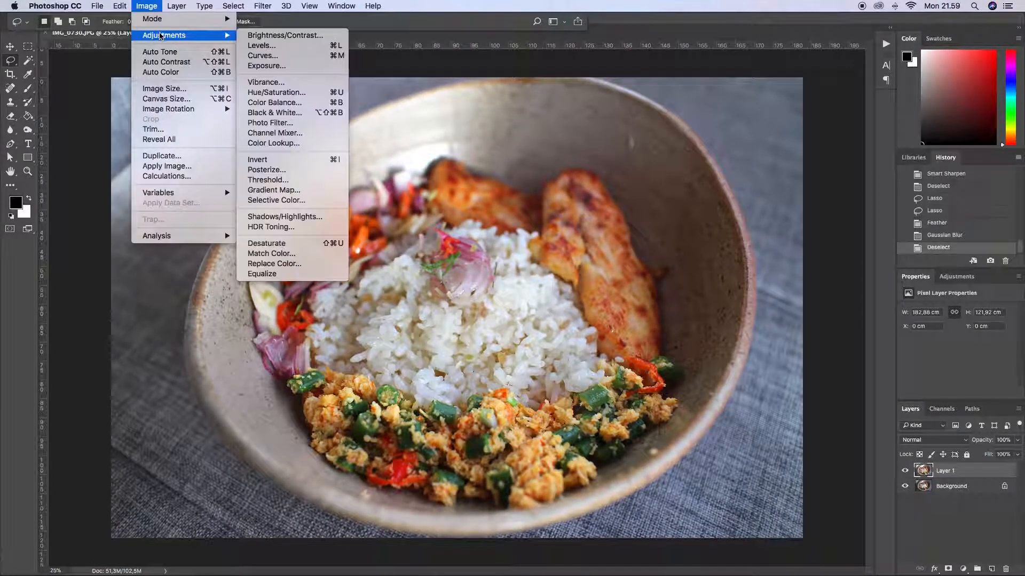
{"action": "left_click", "coordinate": [475, 132]}
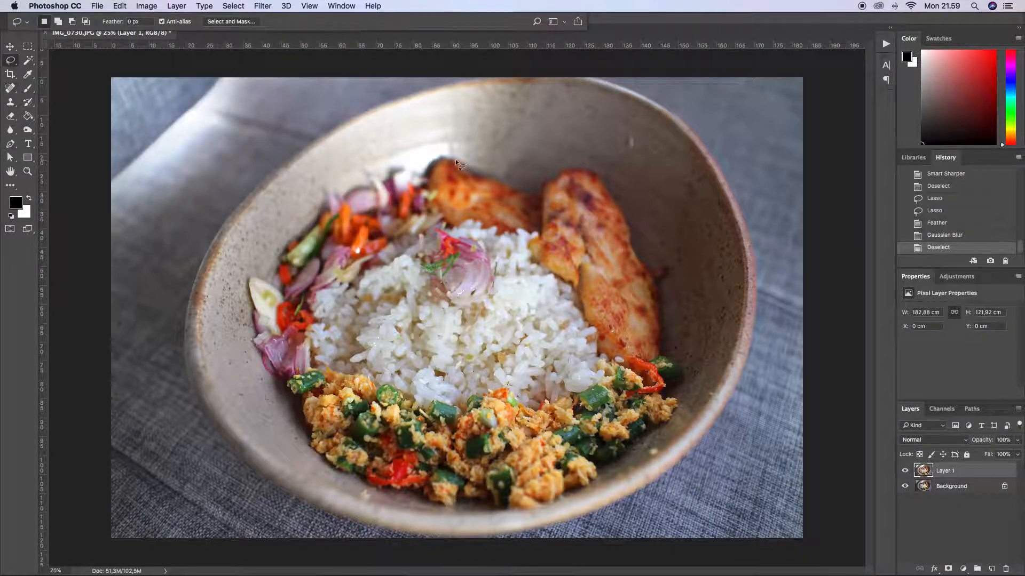
Lasso around both chicken pieces and feather the selection.
{"action": "left_click_drag", "start_coordinate": [434, 158], "coordinate": [432, 158]}
{"action": "mouse_move", "coordinate": [624, 368]}
{"action": "left_mouse_down"}
{"action": "mouse_move", "coordinate": [659, 337]}
{"action": "mouse_move", "coordinate": [631, 216]}
{"action": "left_mouse_up"}
{"action": "left_click_drag", "start_coordinate": [494, 186], "coordinate": [449, 156]}
{"action": "key", "text": "shift+F6"}
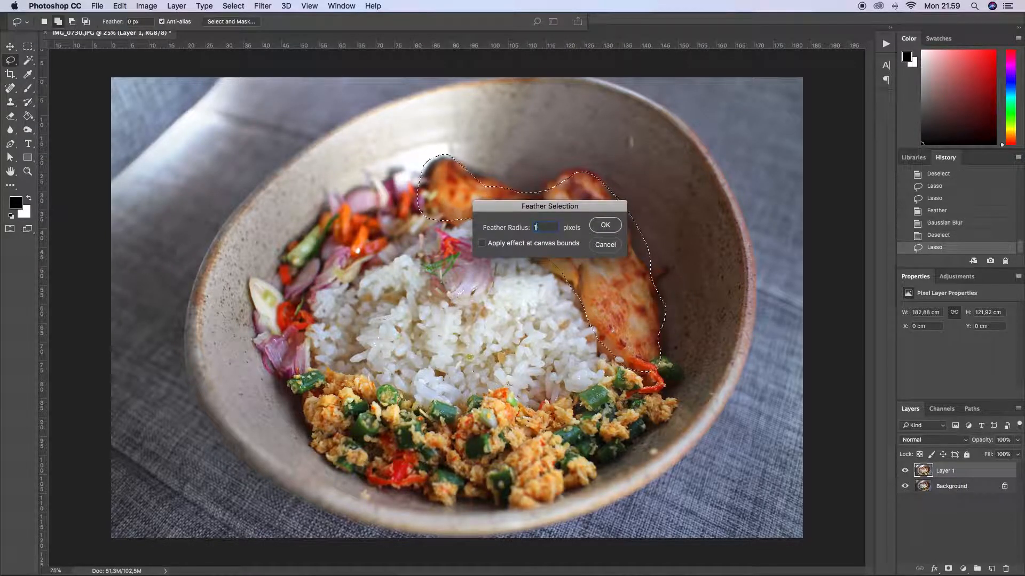
{"action": "key", "text": "Return"}
Warm the selected chicken with Photo Filter using Warming Filter (85) at 50% density, and deselect.
{"action": "left_click", "coordinate": [146, 6]}
{"action": "mouse_move", "coordinate": [170, 36]}
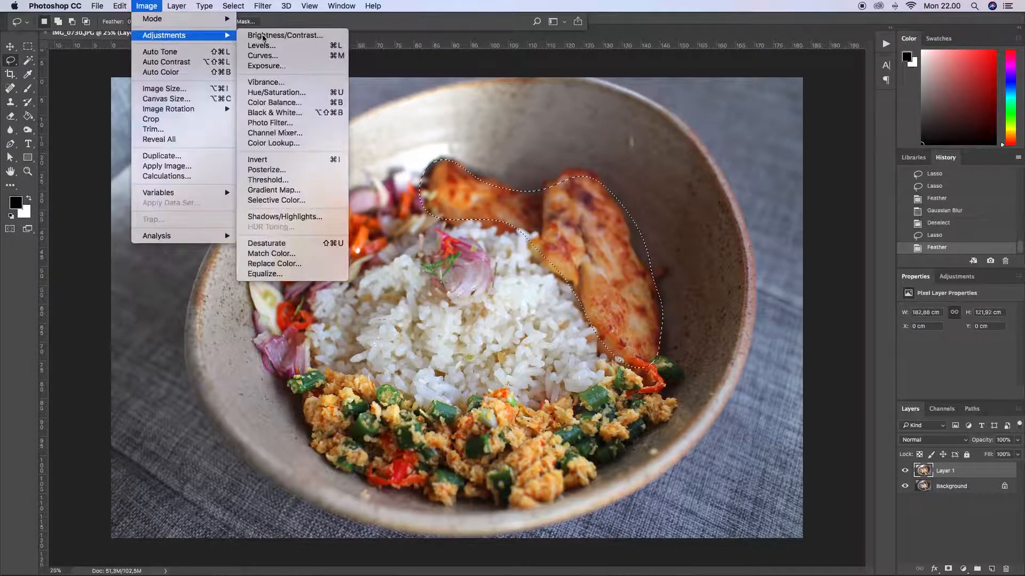
{"action": "left_click", "coordinate": [270, 123]}
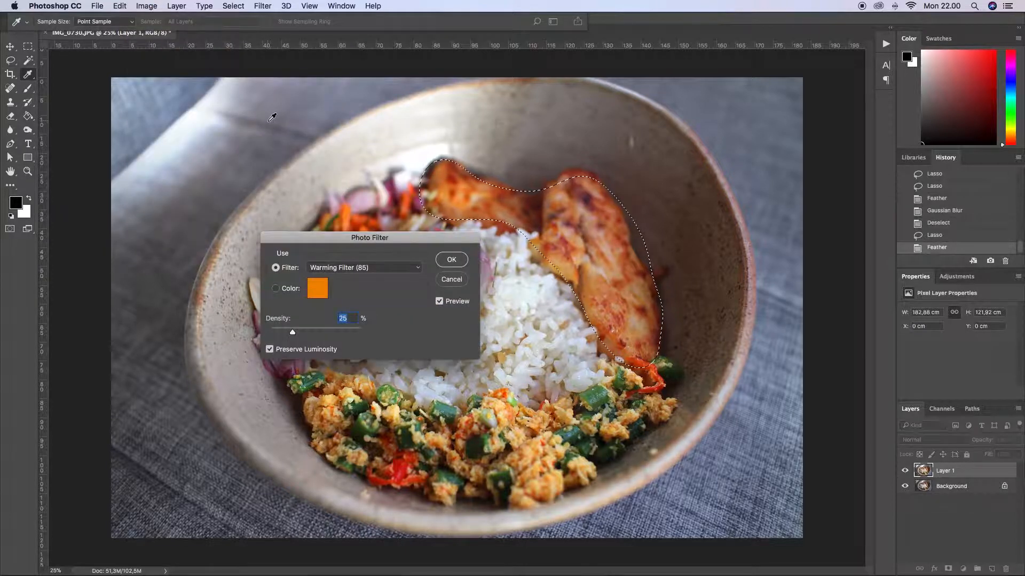
{"action": "type", "text": "1"}
{"action": "type", "text": "50"}
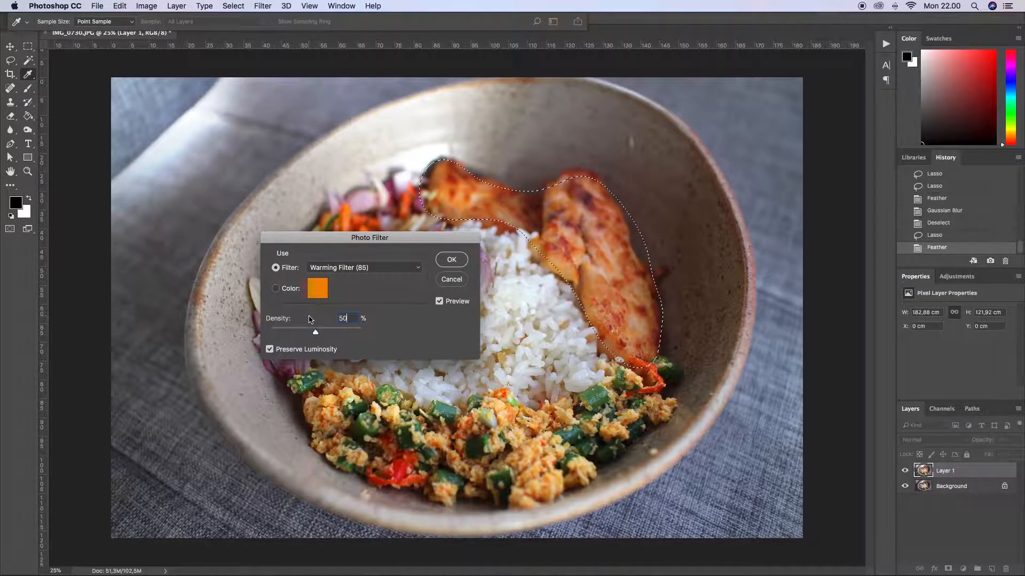
{"action": "left_click_drag", "start_coordinate": [353, 319], "coordinate": [299, 319]}
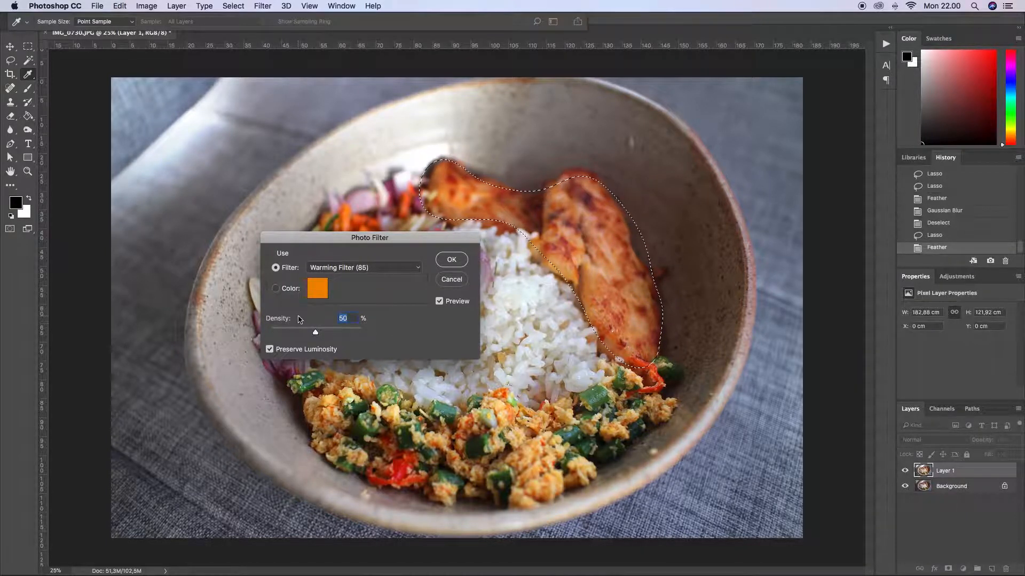
{"action": "left_click", "coordinate": [451, 260]}
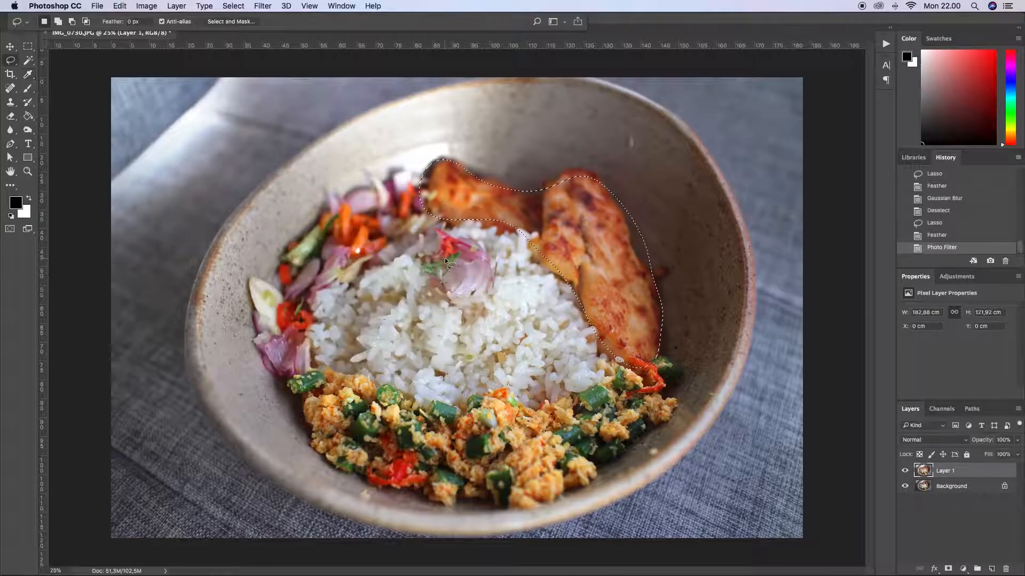
{"action": "key", "text": "super+d"}
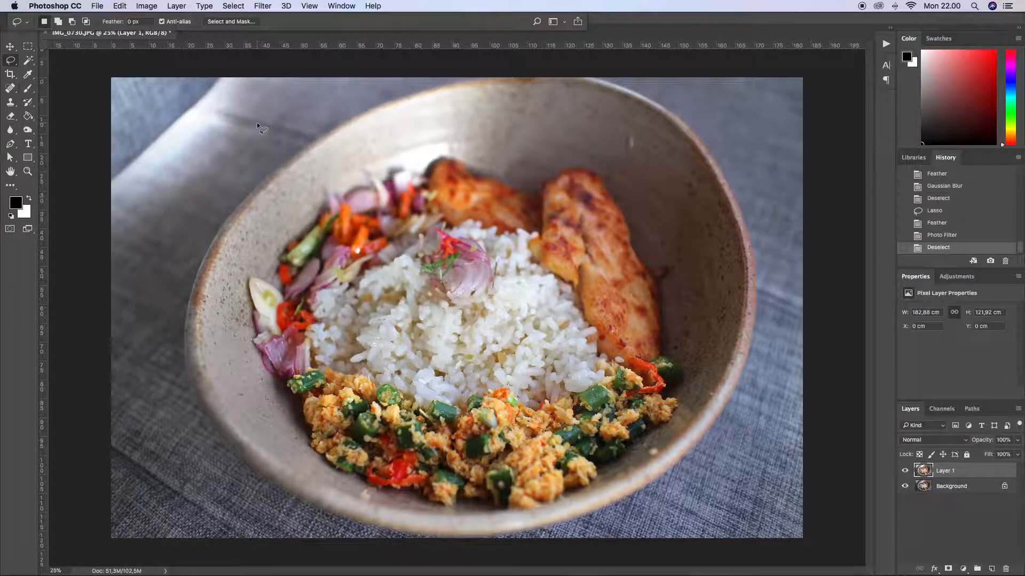
Save the layered photo to the Desktop in Photoshop format as "Chicken Rice with Sambal Matah" with maximized compatibility.
{"action": "key", "text": "super+s"}
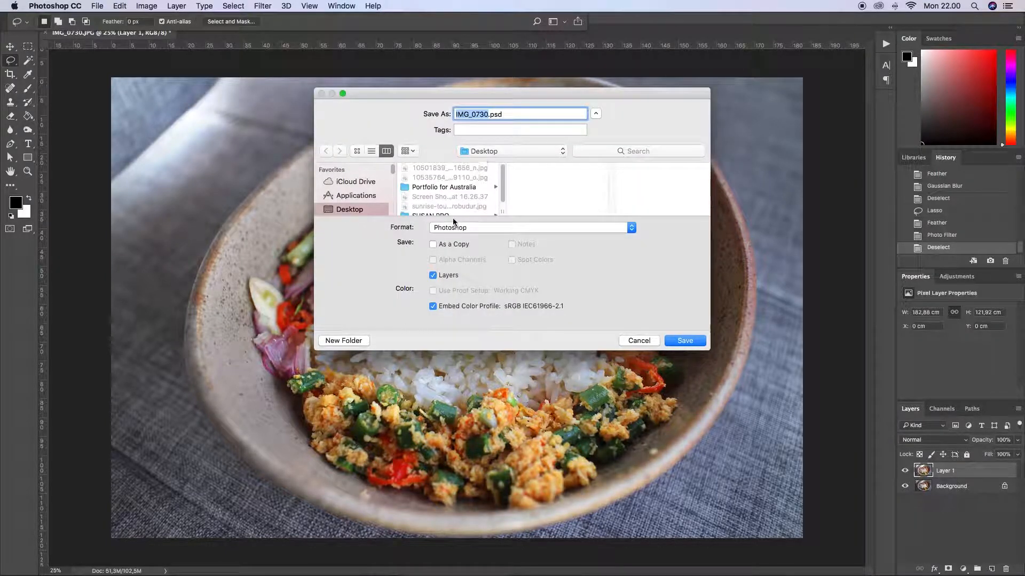
{"action": "type", "text": "Chicken Rice with Sambal Matah"}
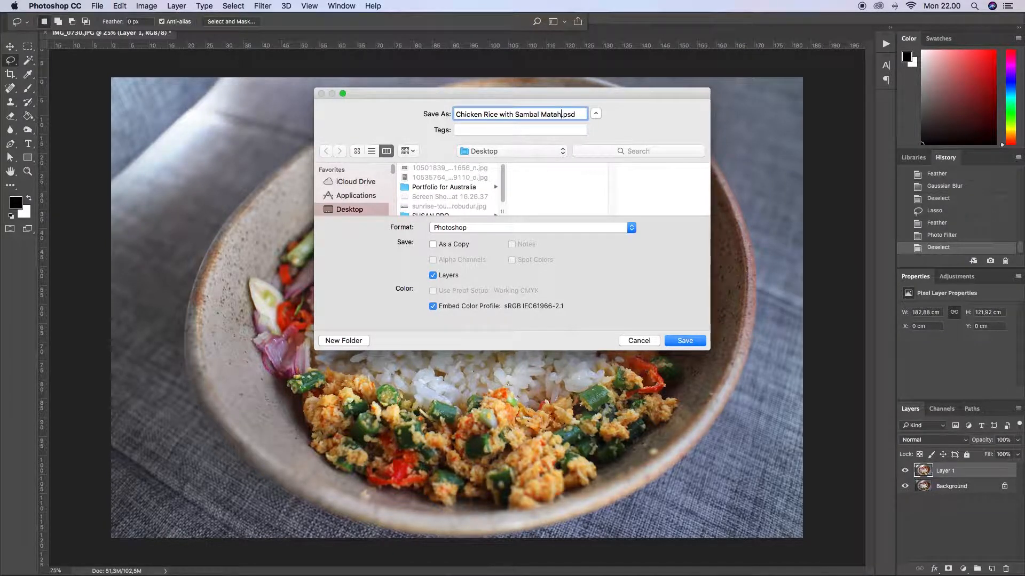
{"action": "left_click", "coordinate": [679, 340]}
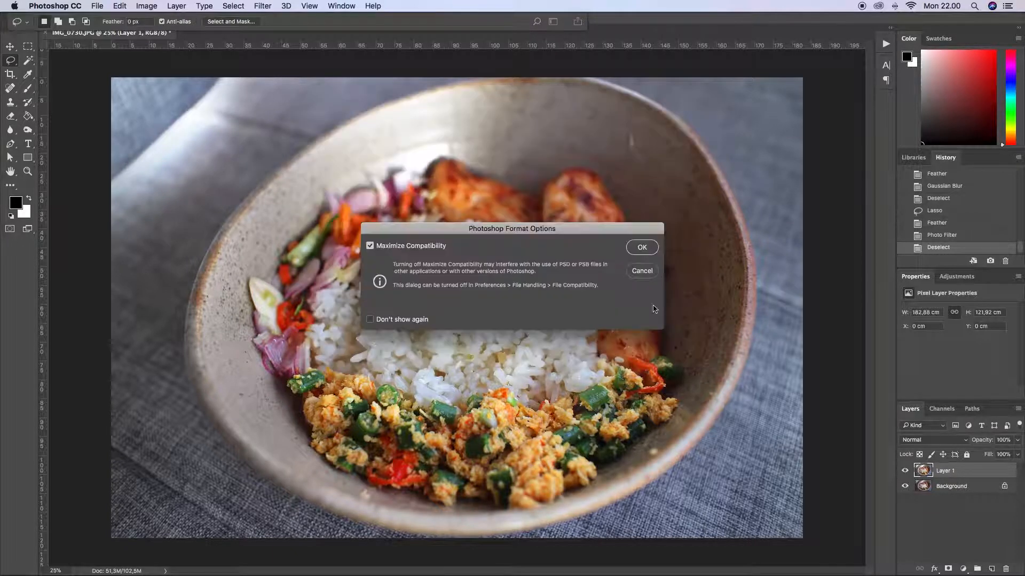
{"action": "left_click", "coordinate": [643, 247]}
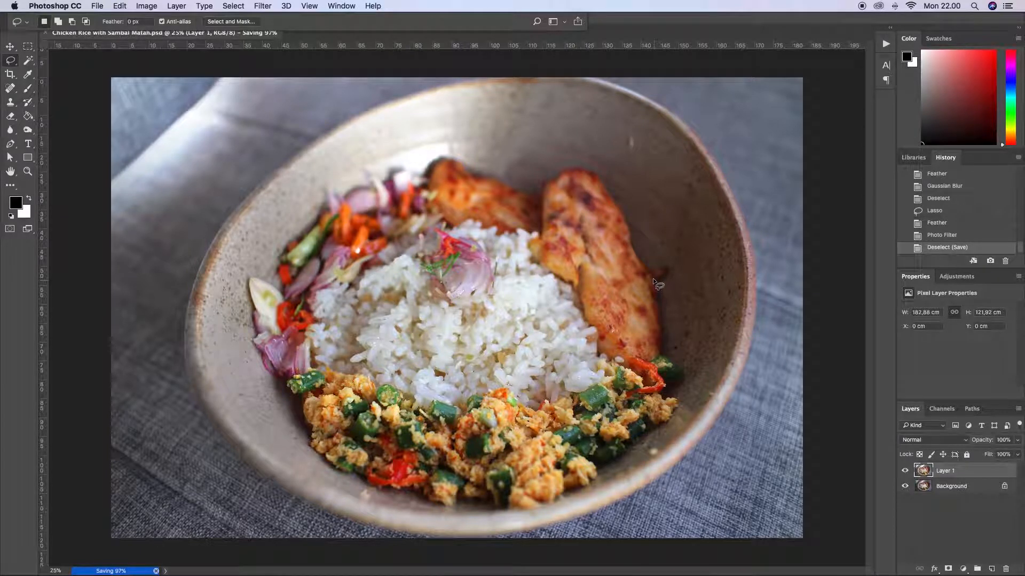
Save a JPEG copy to the Desktop as "Chicken Rice with Sambal Matah TOUCH" at maximum quality 12, progressive with 3 scans.
{"action": "key", "text": "super+shift+s"}
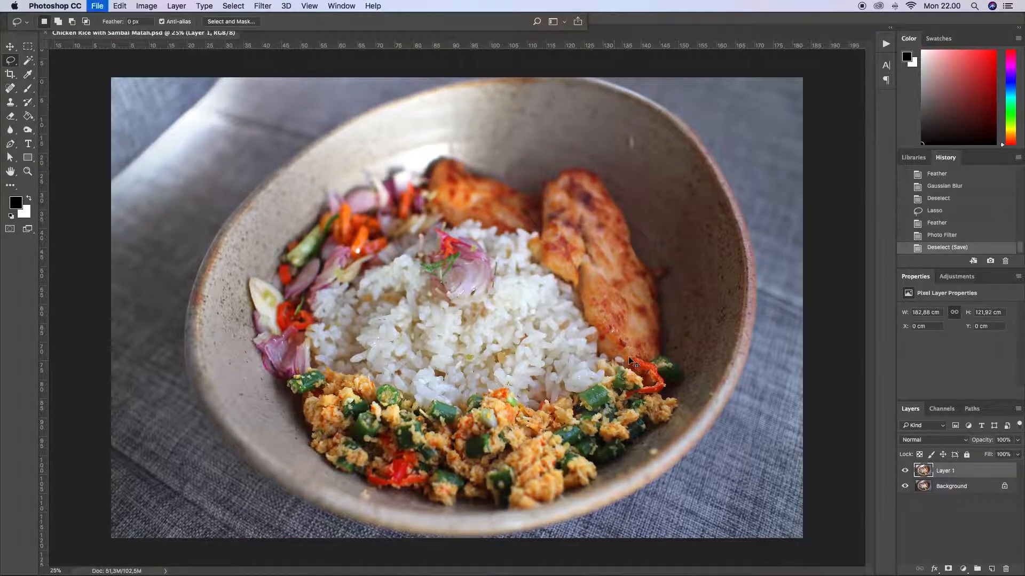
{"action": "left_click", "coordinate": [458, 227]}
{"action": "left_click", "coordinate": [474, 292]}
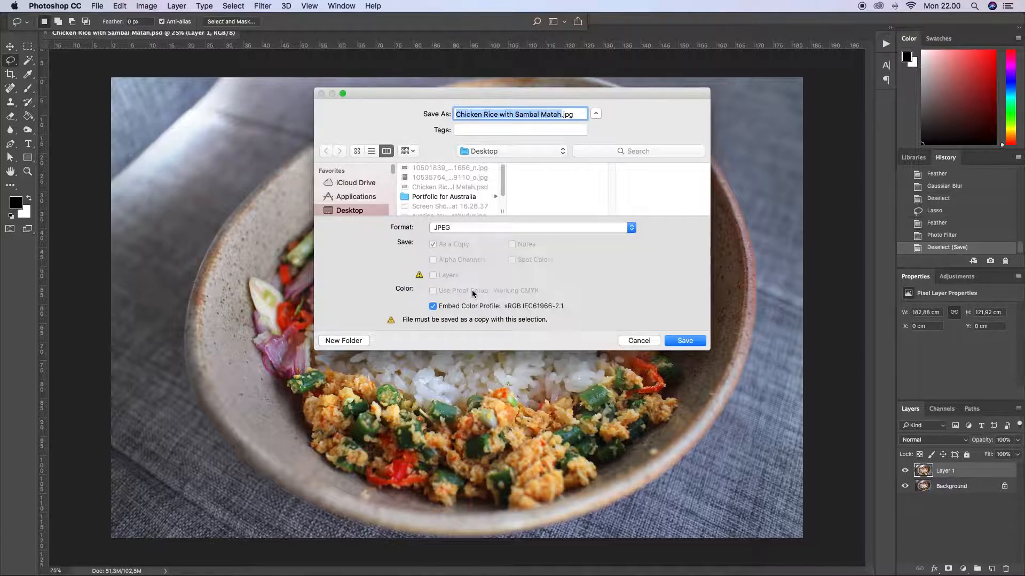
{"action": "type", "text": "TOUCH"}
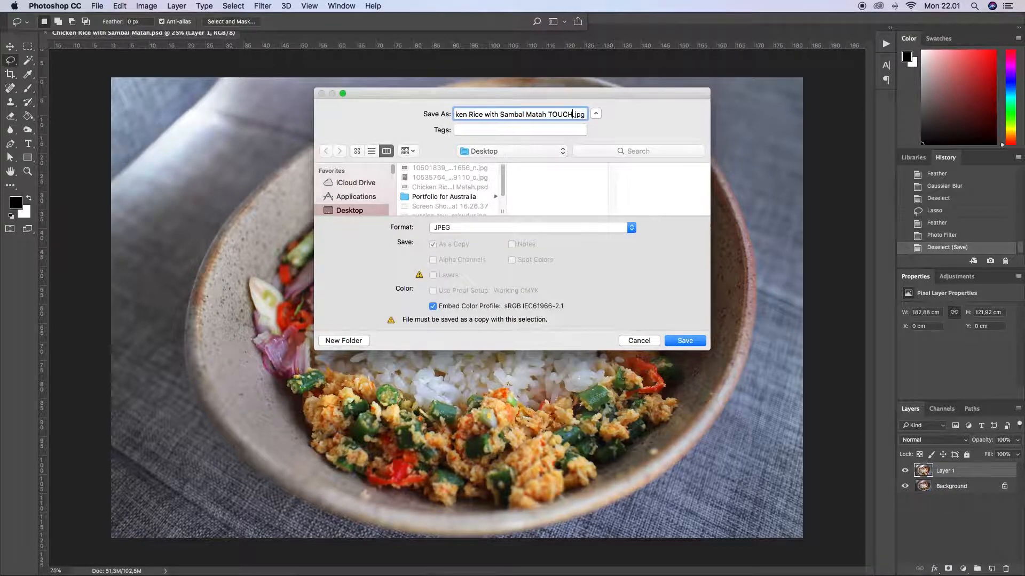
{"action": "left_click", "coordinate": [684, 343]}
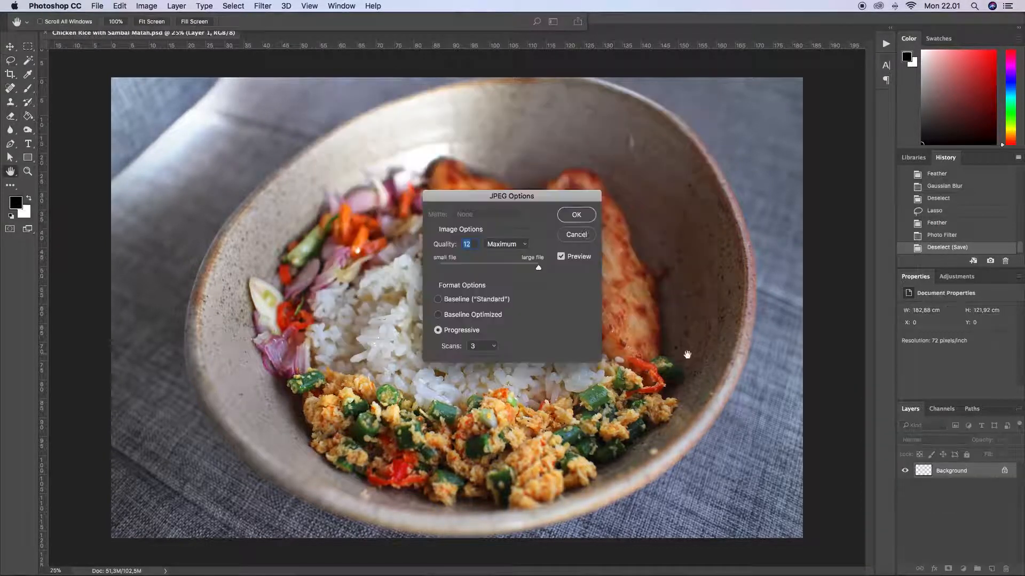
{"action": "left_click", "coordinate": [580, 216]}
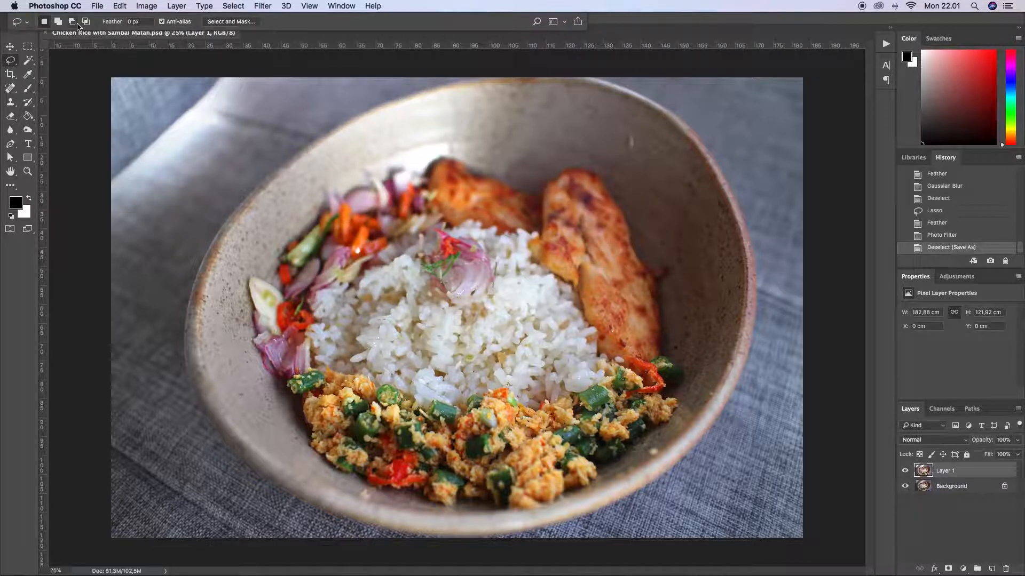
Hide the tool options bar from the workspace.
{"action": "left_click", "coordinate": [337, 4]}
{"action": "left_click", "coordinate": [325, 383]}
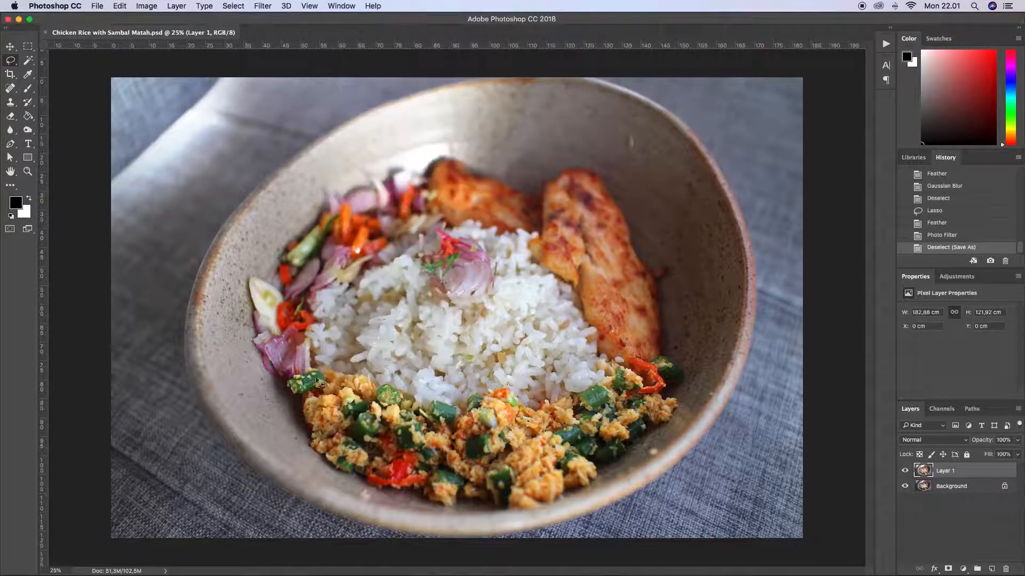
Hide Photoshop and copy the original photo IMG_0730.JPG from the menus folder to the Desktop in Finder.
{"action": "left_click", "coordinate": [55, 6]}
{"action": "left_click", "coordinate": [80, 108]}
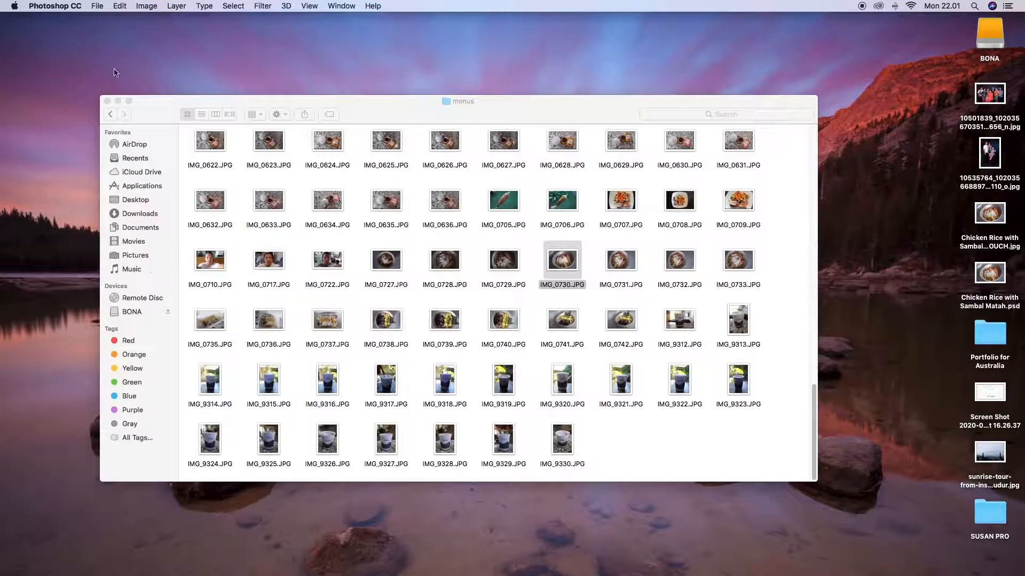
{"action": "left_click", "coordinate": [585, 300]}
{"action": "left_click", "coordinate": [563, 261]}
{"action": "key", "text": "super+c"}
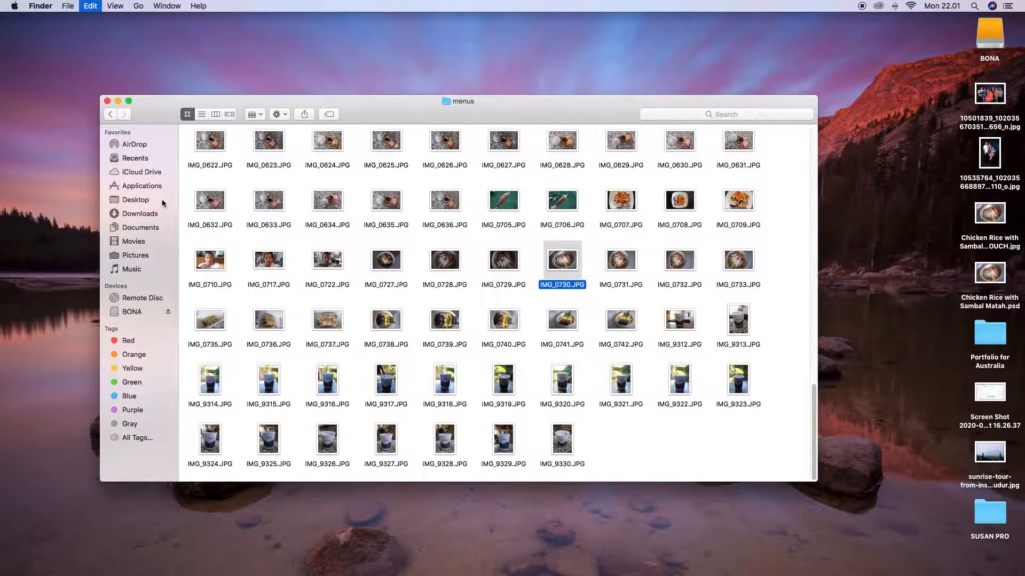
{"action": "left_click", "coordinate": [162, 200]}
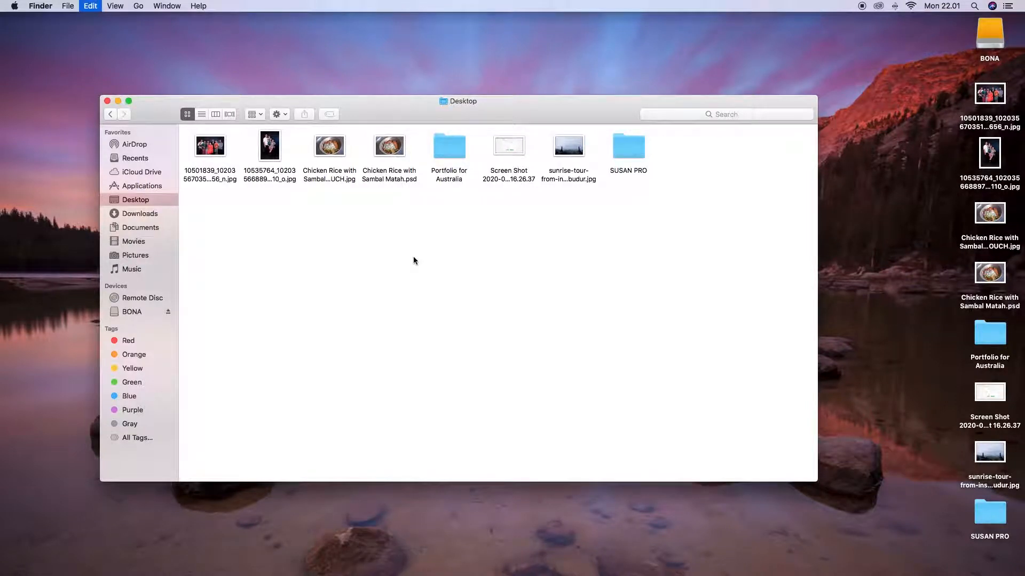
{"action": "key", "text": "super+v"}
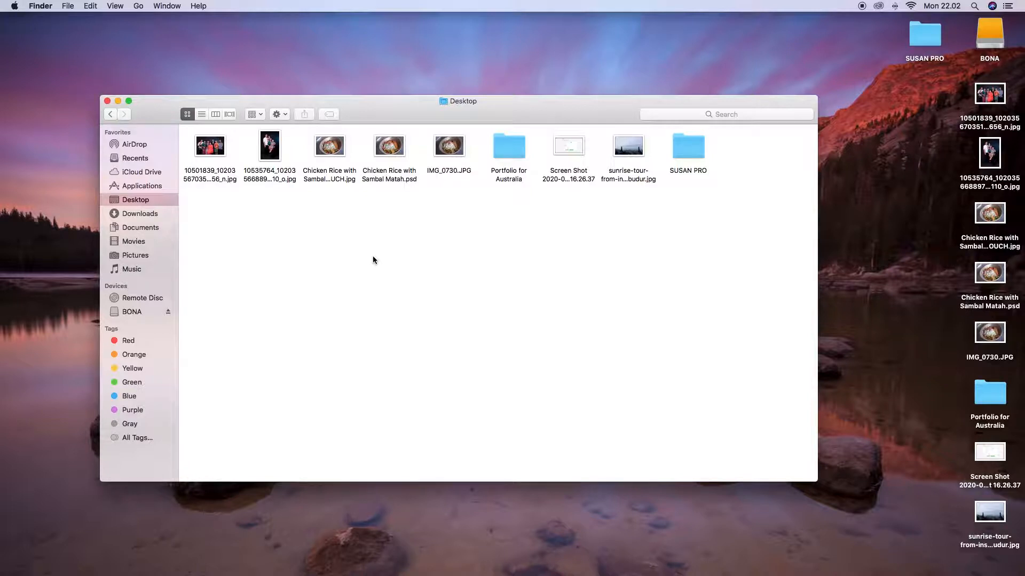
Open IMG_0730.JPG and the retouched "Chicken Rice with Sambal Matah TOUCH.jpg" from the Desktop in Preview.
{"action": "left_click", "coordinate": [454, 150]}
{"action": "left_click", "coordinate": [500, 258]}
{"action": "left_click", "coordinate": [329, 152]}
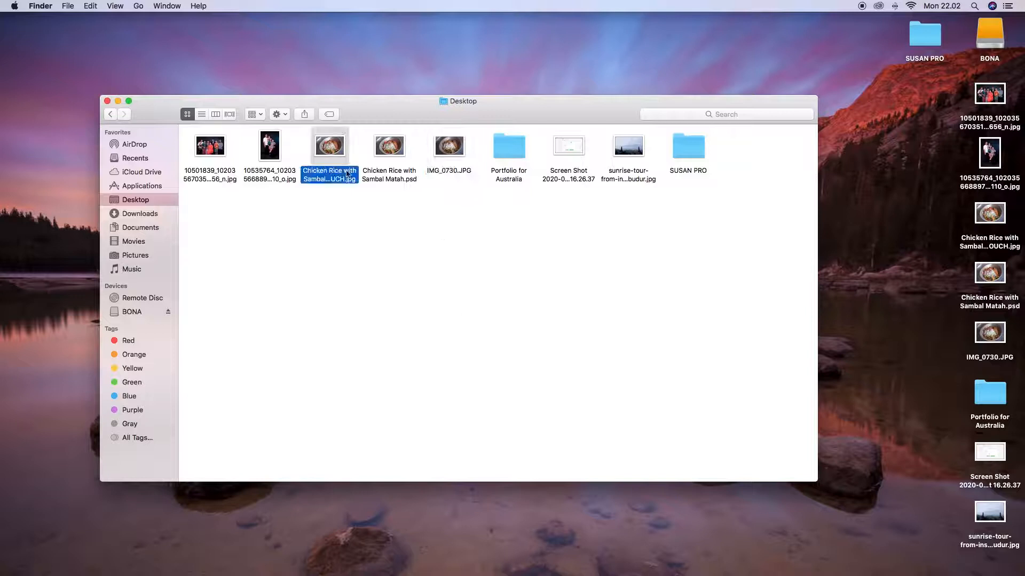
{"action": "key", "text": "space"}
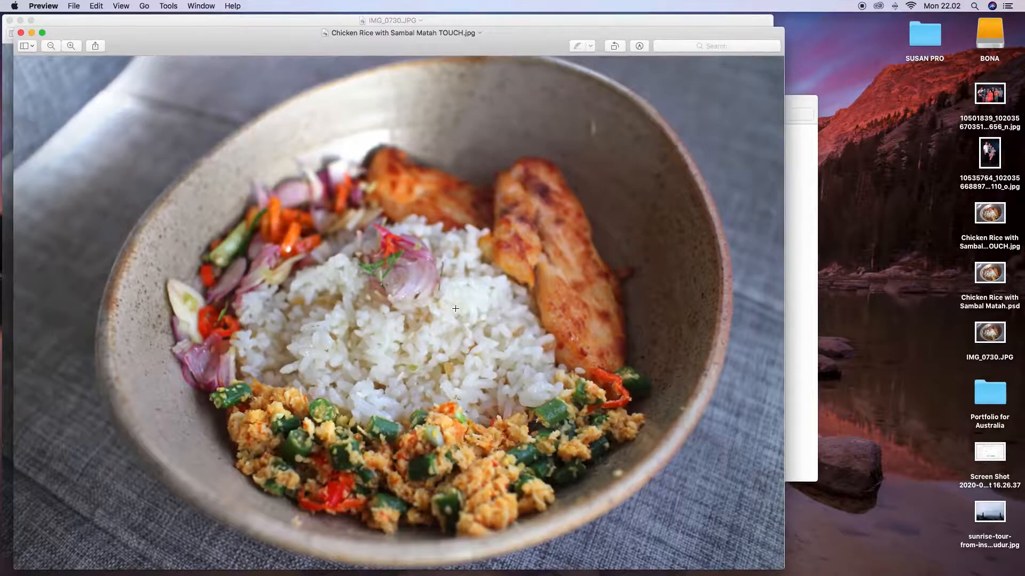
Shrink the retouched photo's window and move it aside to make room for the original.
{"action": "left_click_drag", "start_coordinate": [416, 44], "coordinate": [488, 51]}
{"action": "left_click_drag", "start_coordinate": [86, 572], "coordinate": [294, 431]}
{"action": "left_click_drag", "start_coordinate": [439, 46], "coordinate": [621, 35]}
Zoom out the original IMG_0730.JPG, shrink its window and place it beside the retouched photo for a before-and-after comparison.
{"action": "left_click", "coordinate": [381, 33]}
{"action": "key", "text": "super+minus"}
{"action": "key", "text": "super+minus"}
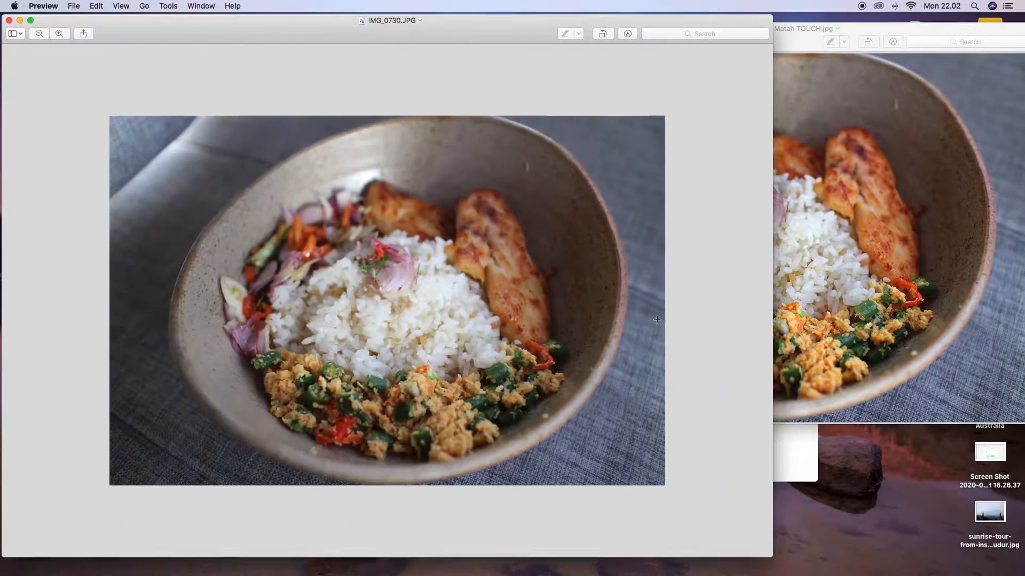
{"action": "left_click_drag", "start_coordinate": [756, 537], "coordinate": [458, 327]}
{"action": "left_click_drag", "start_coordinate": [355, 20], "coordinate": [360, 116]}
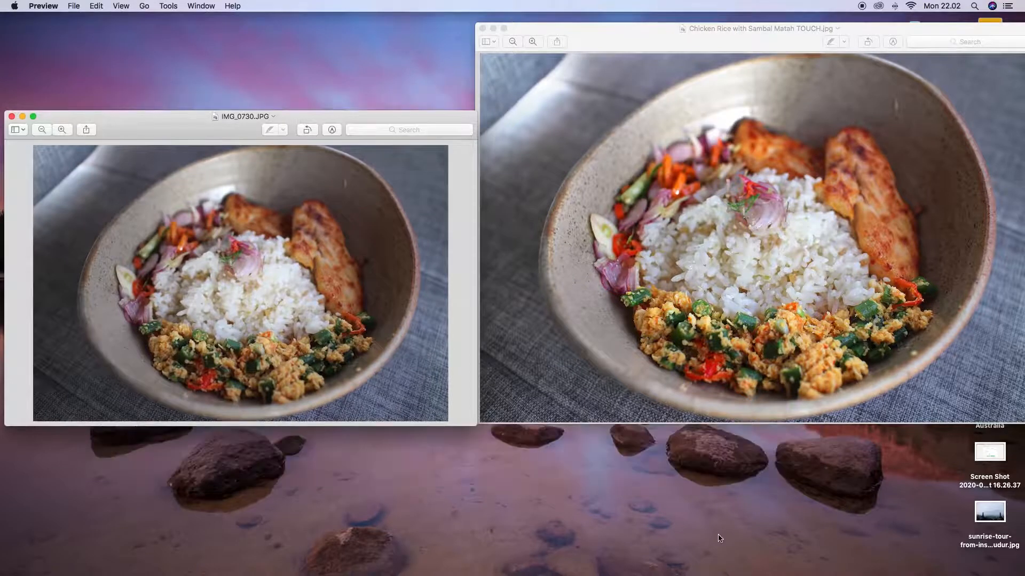